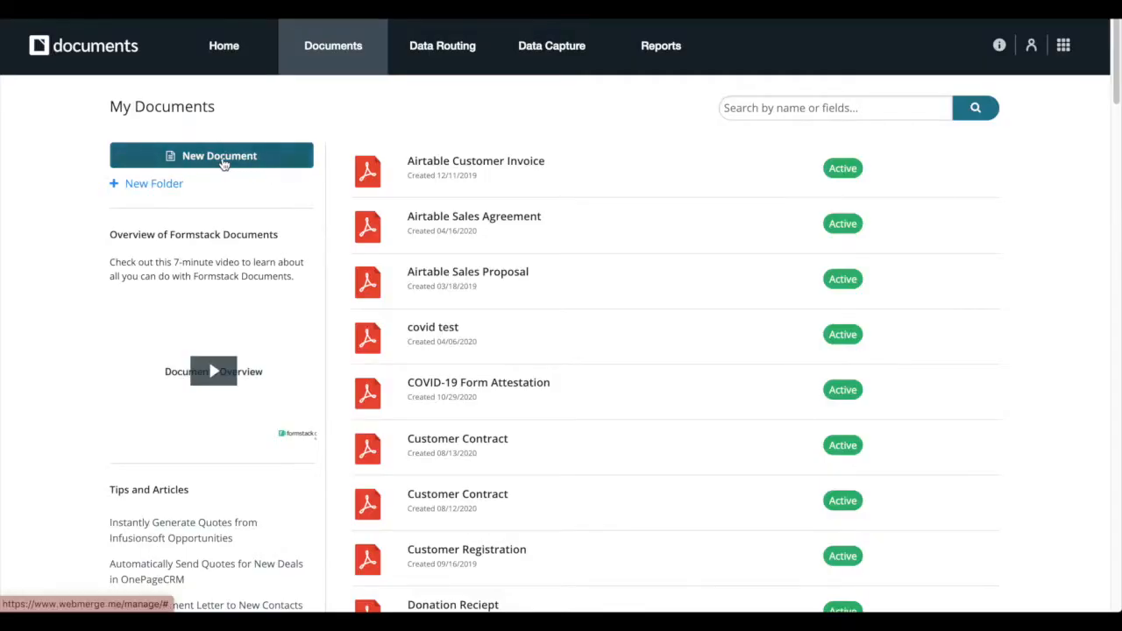
Create a from-scratch document named 'COVID-19 Vaccine Consent Form' and complete the setup wizard
click(224, 162)
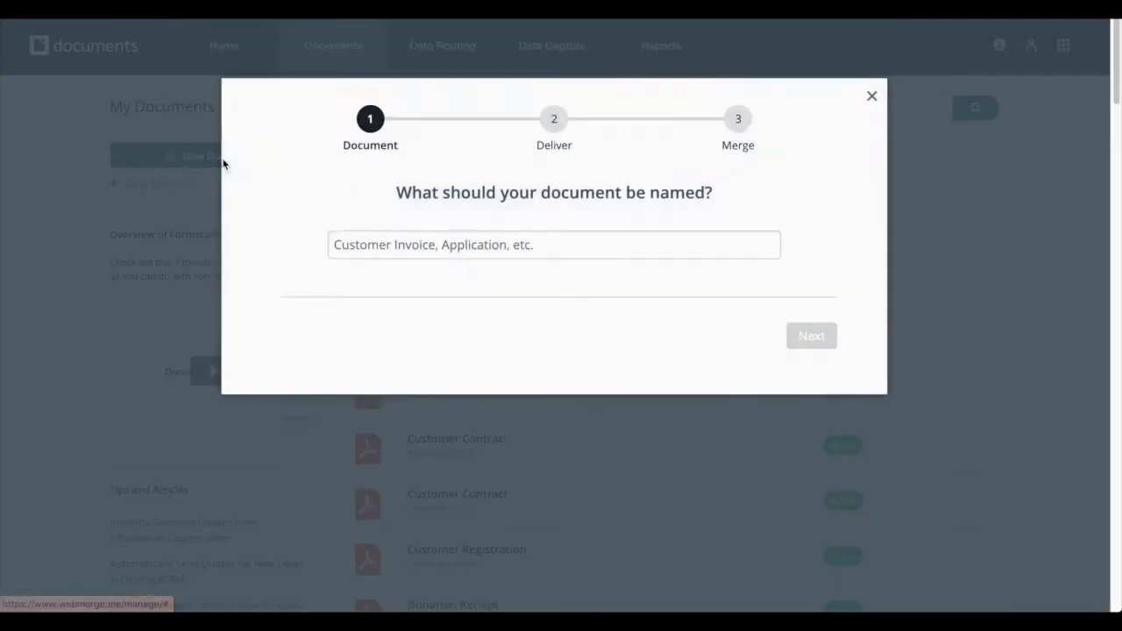
click(433, 271)
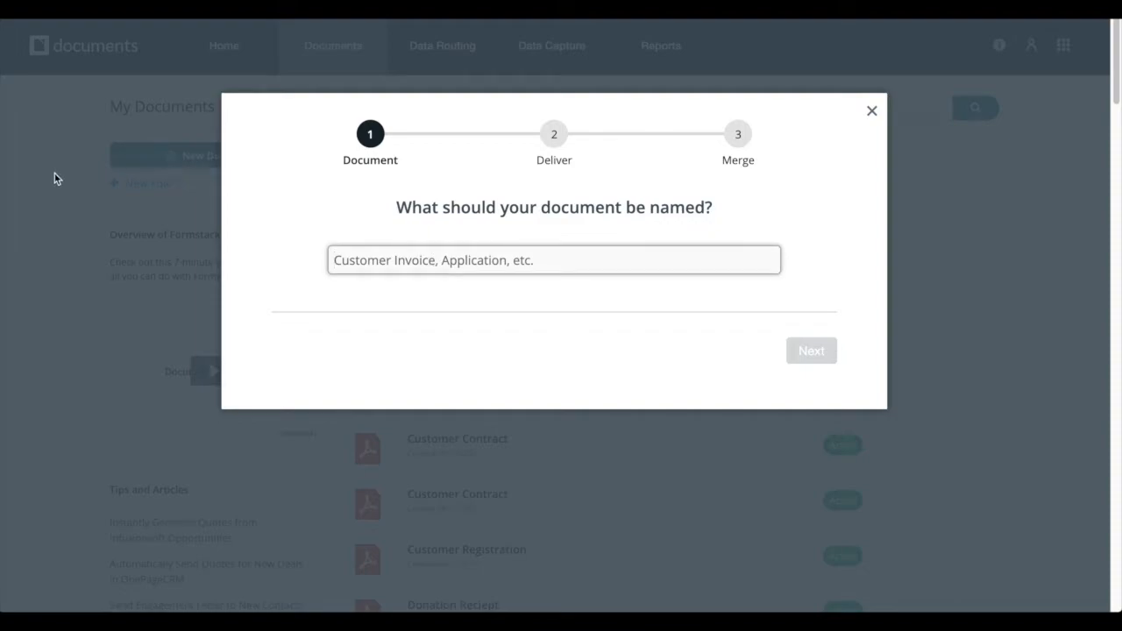
text(COVID-19 Vaccine Consent Form)
click(788, 354)
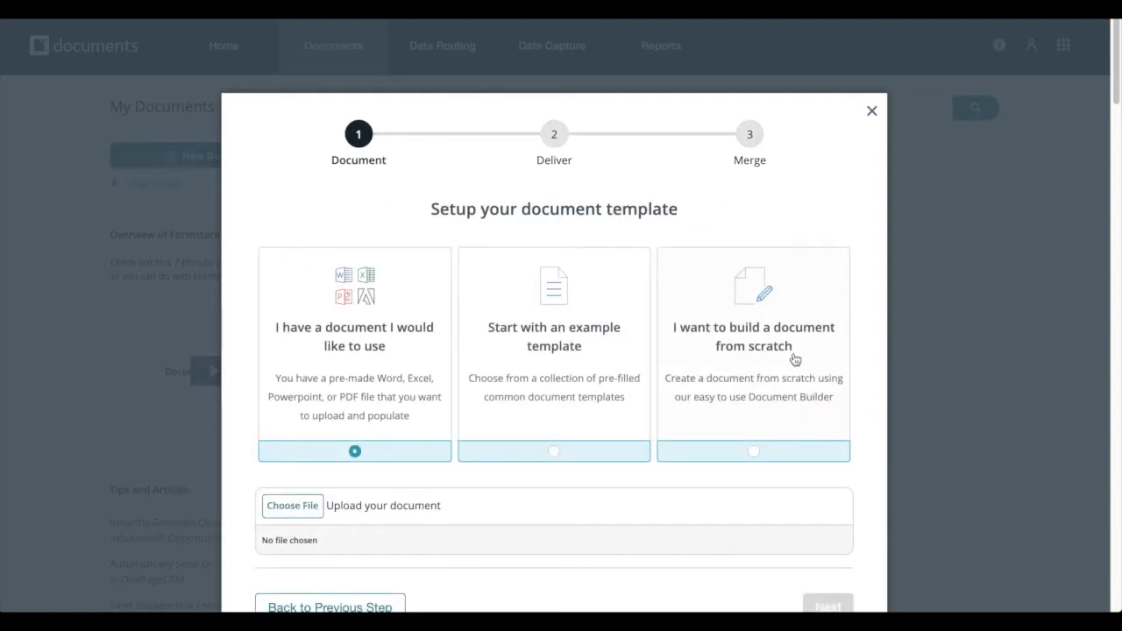
click(794, 360)
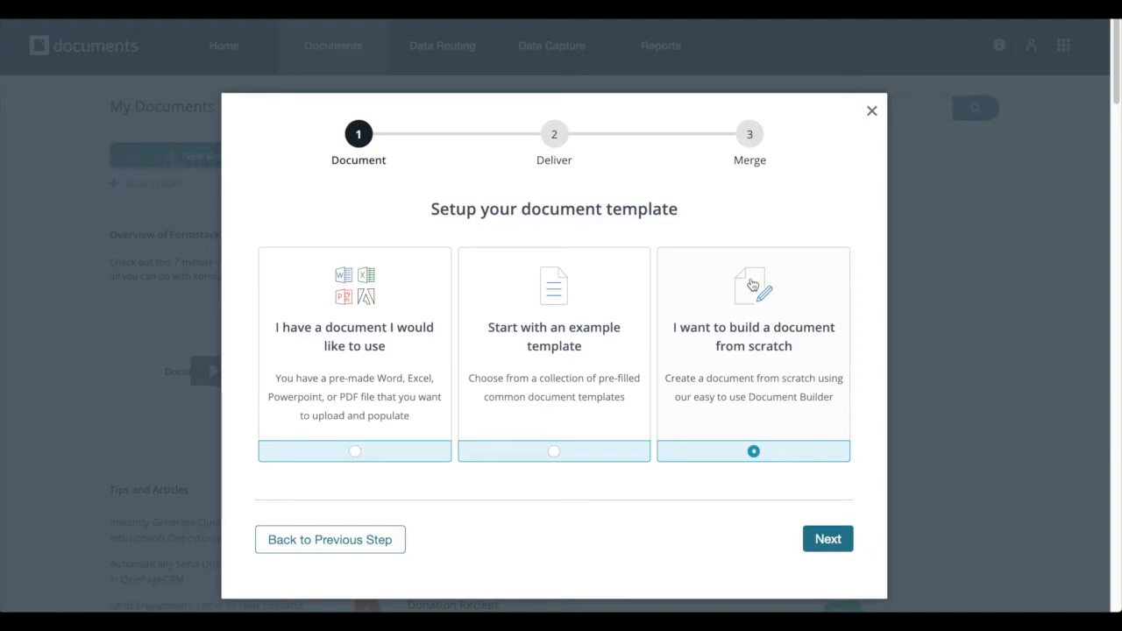
click(838, 545)
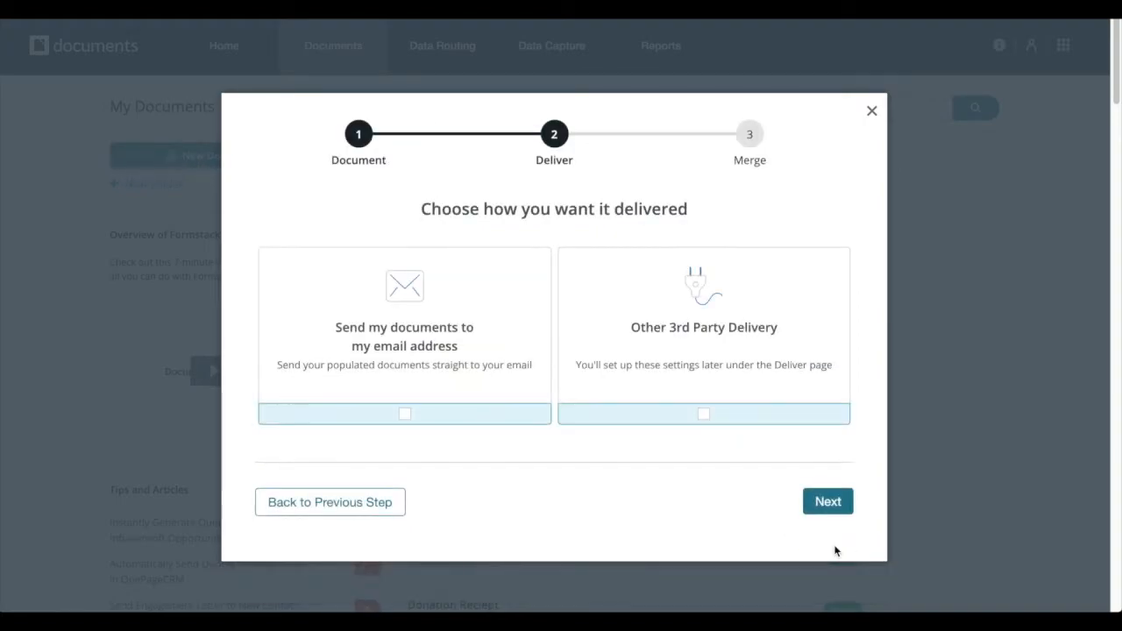
click(830, 502)
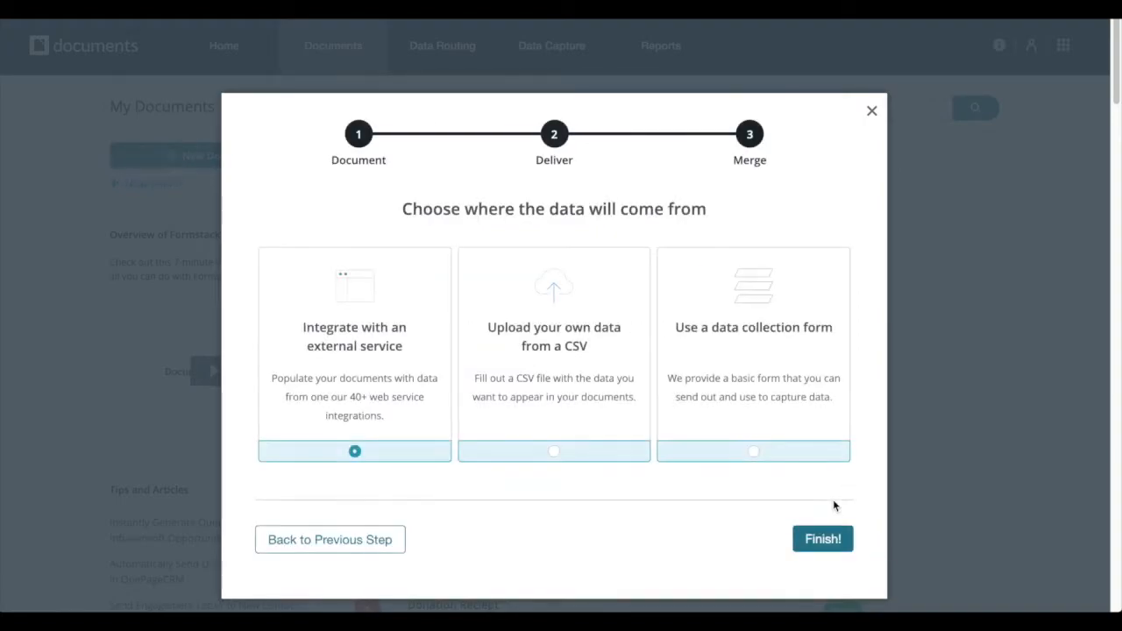
click(824, 540)
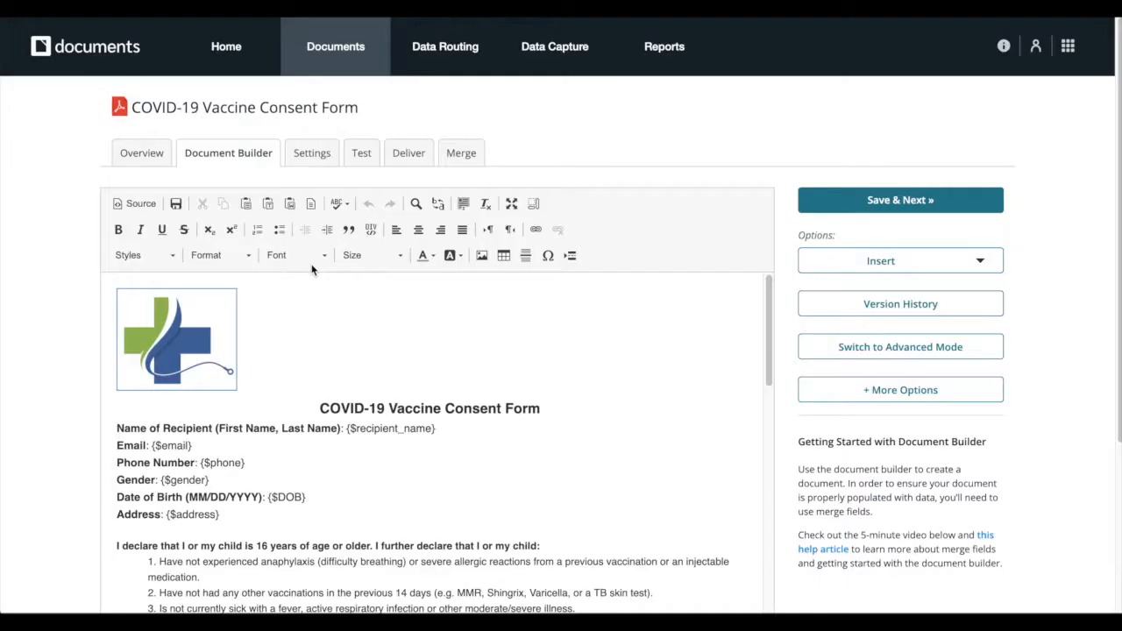
scroll(625, 360, down, 2)
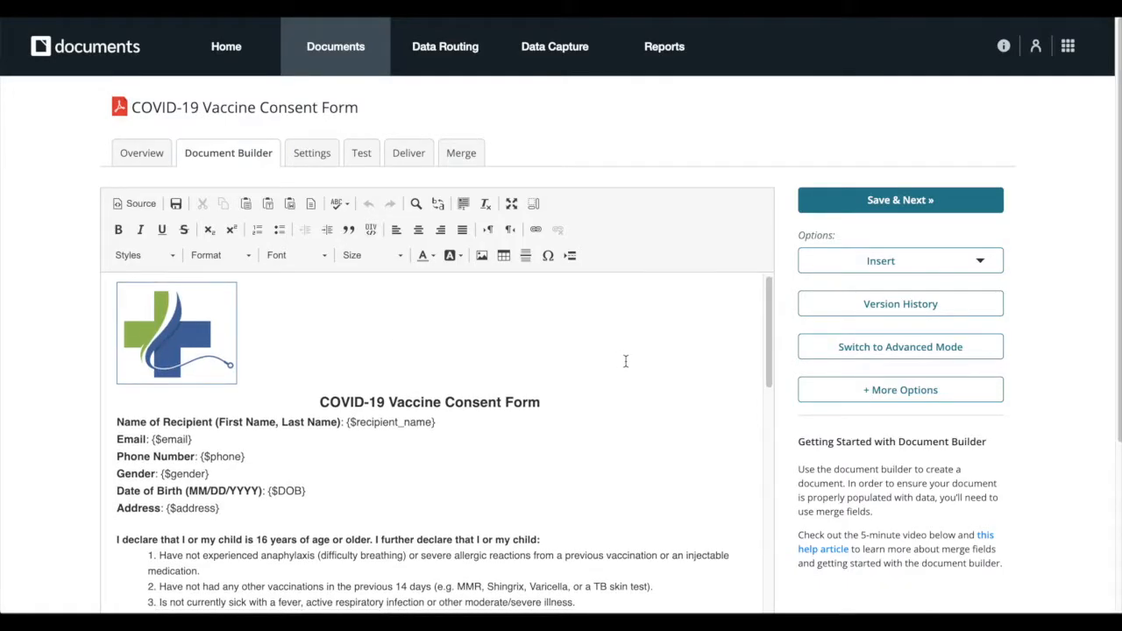
scroll(625, 360, down, 3)
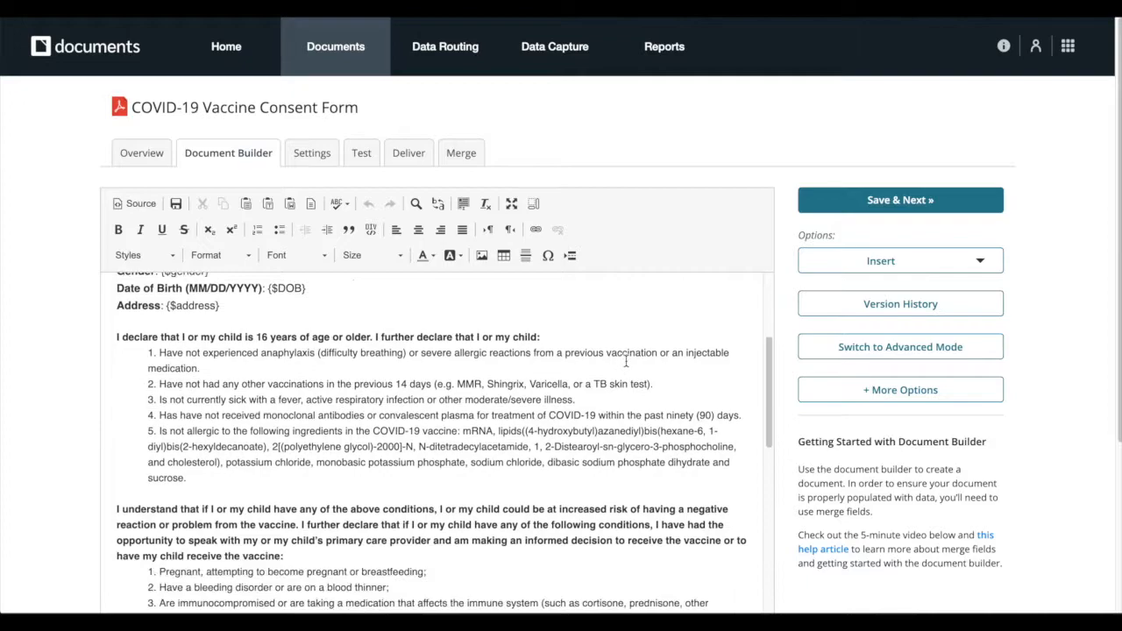
scroll(625, 360, down, 2)
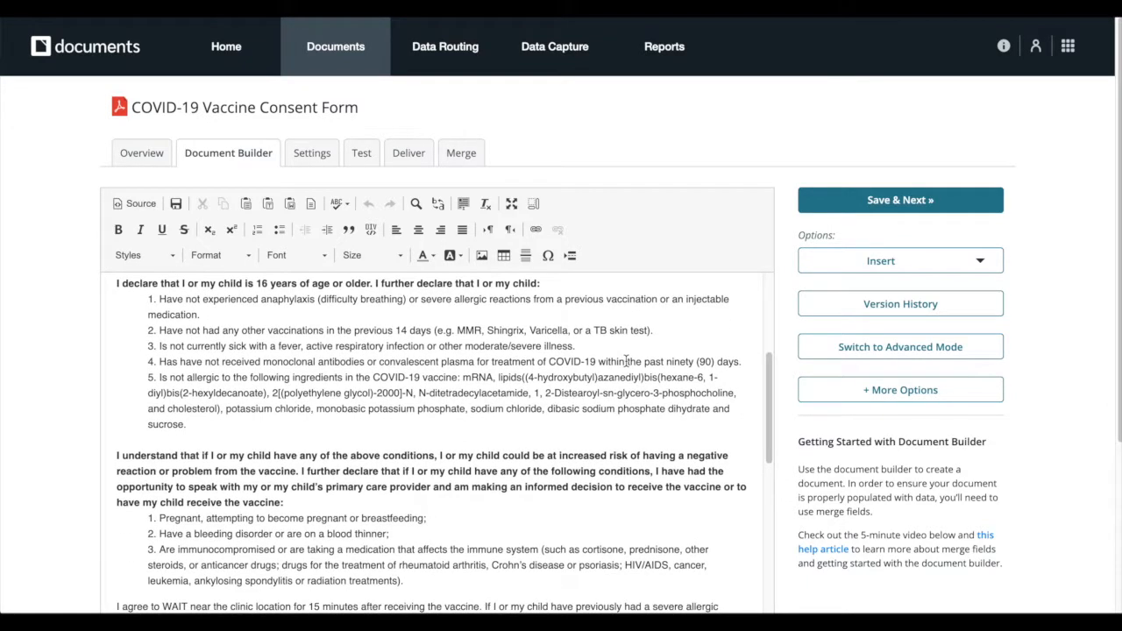
scroll(625, 360, down, 5)
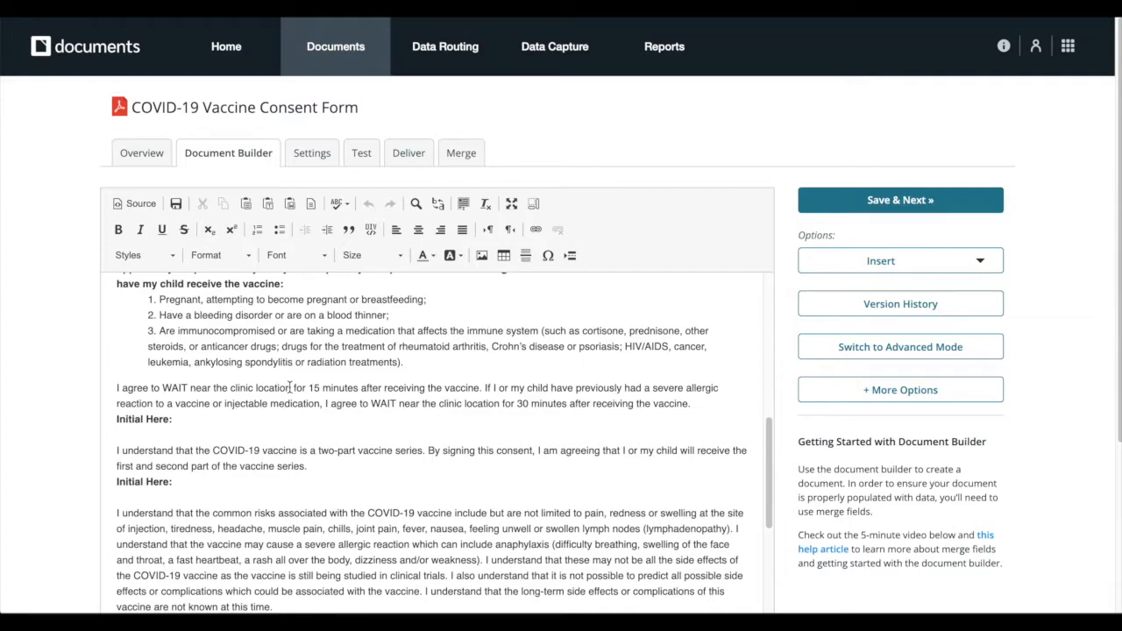
click(231, 430)
Insert a Formstack Sign initial tag at the first 'Initial Here:' line, coloured light gray
click(938, 262)
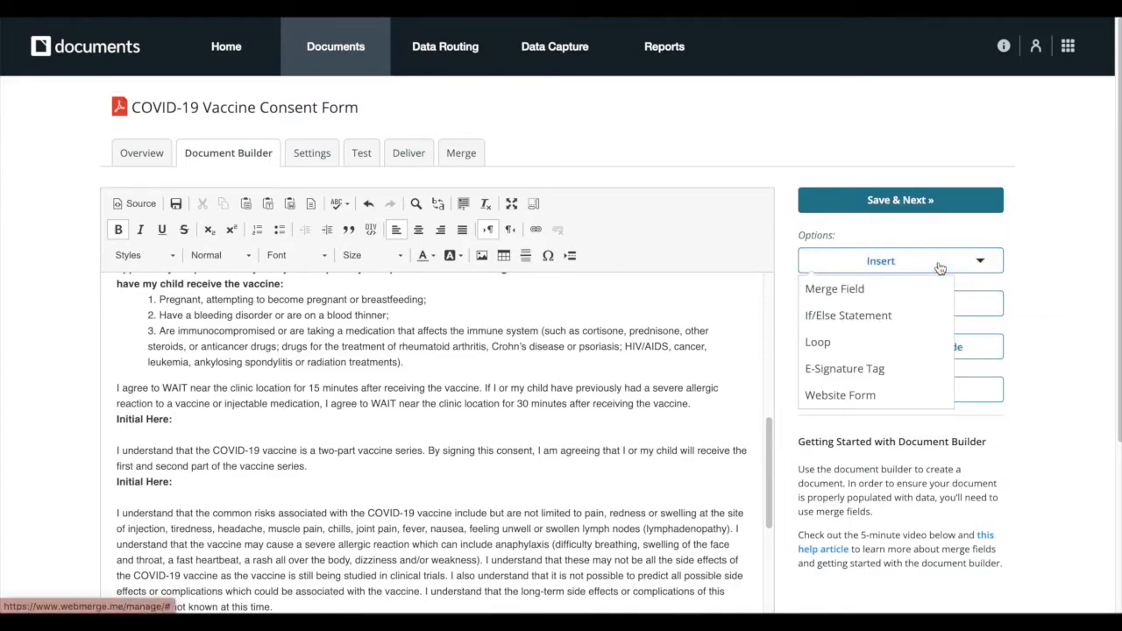
click(910, 377)
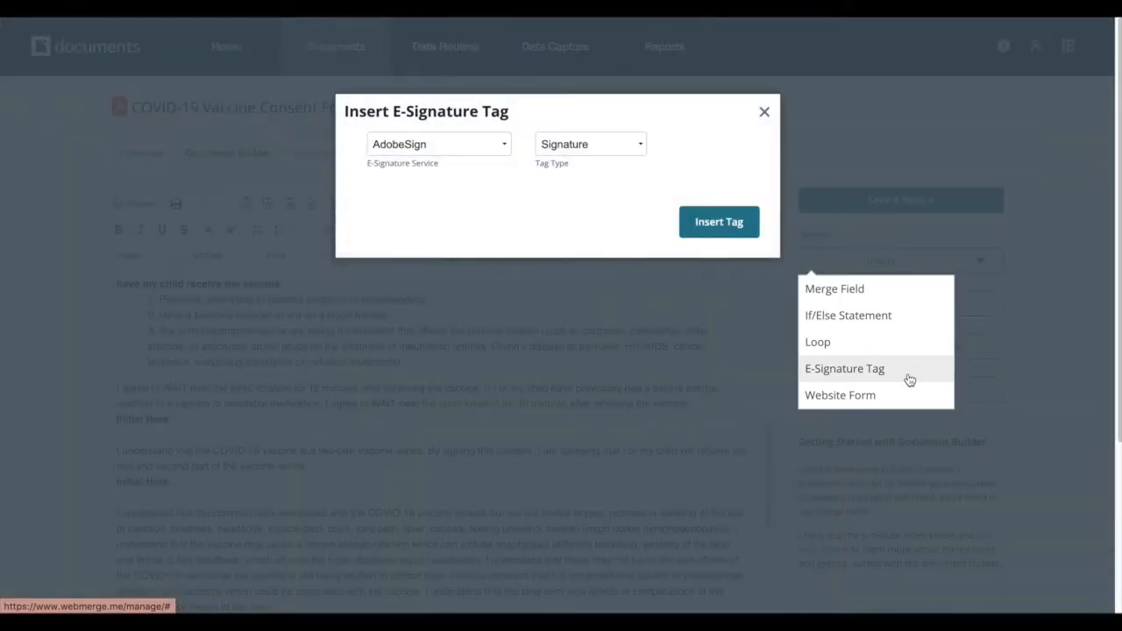
click(466, 144)
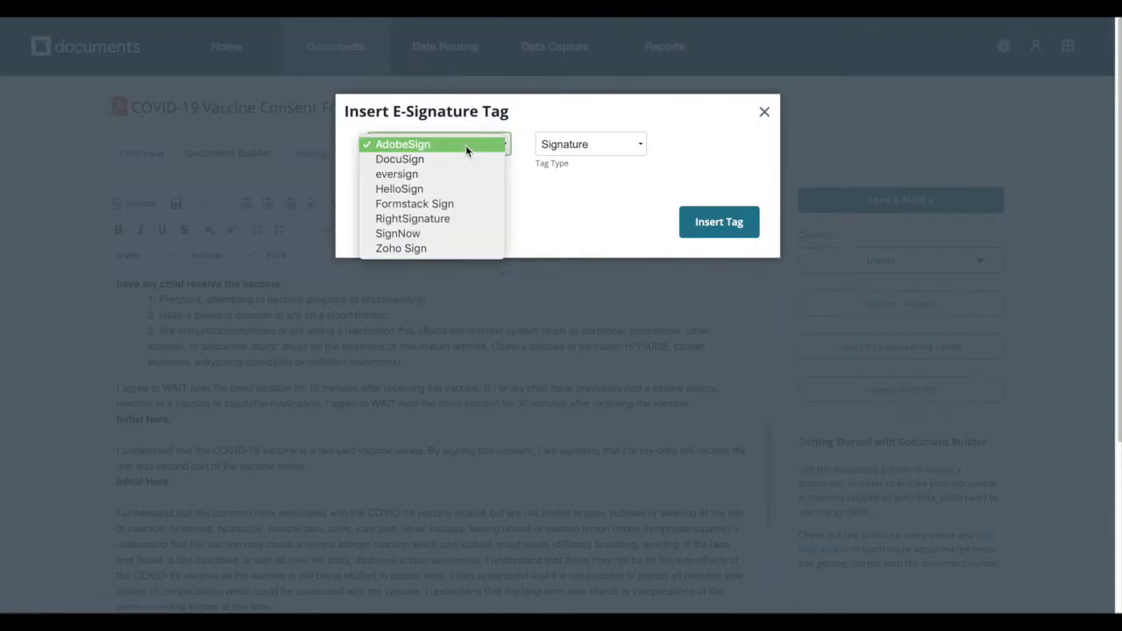
click(464, 203)
click(590, 145)
click(593, 157)
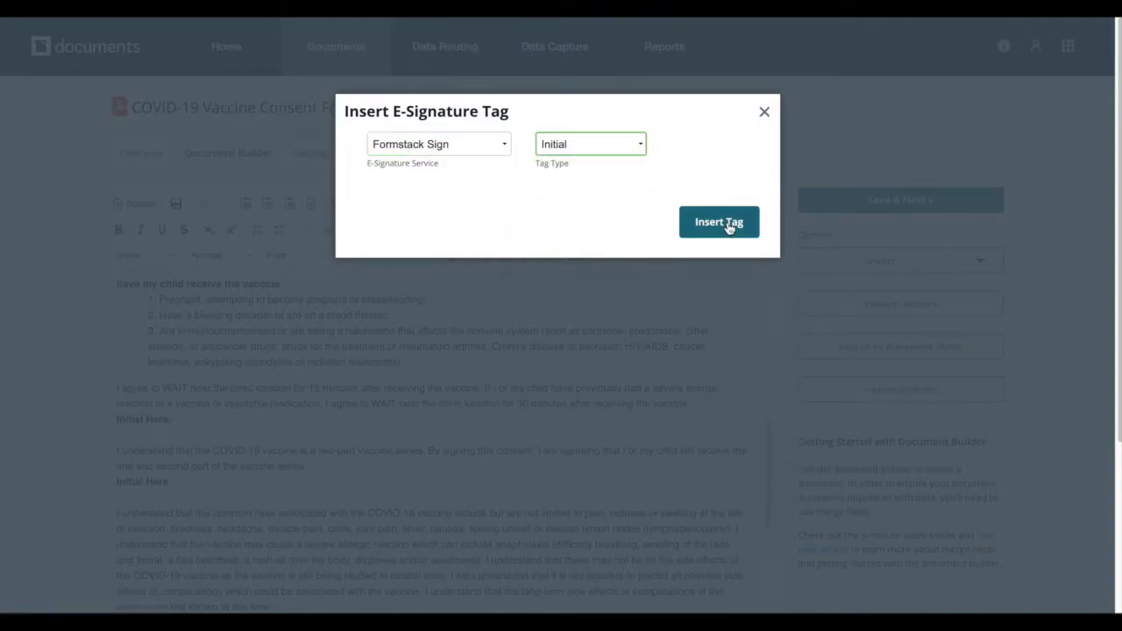
click(723, 223)
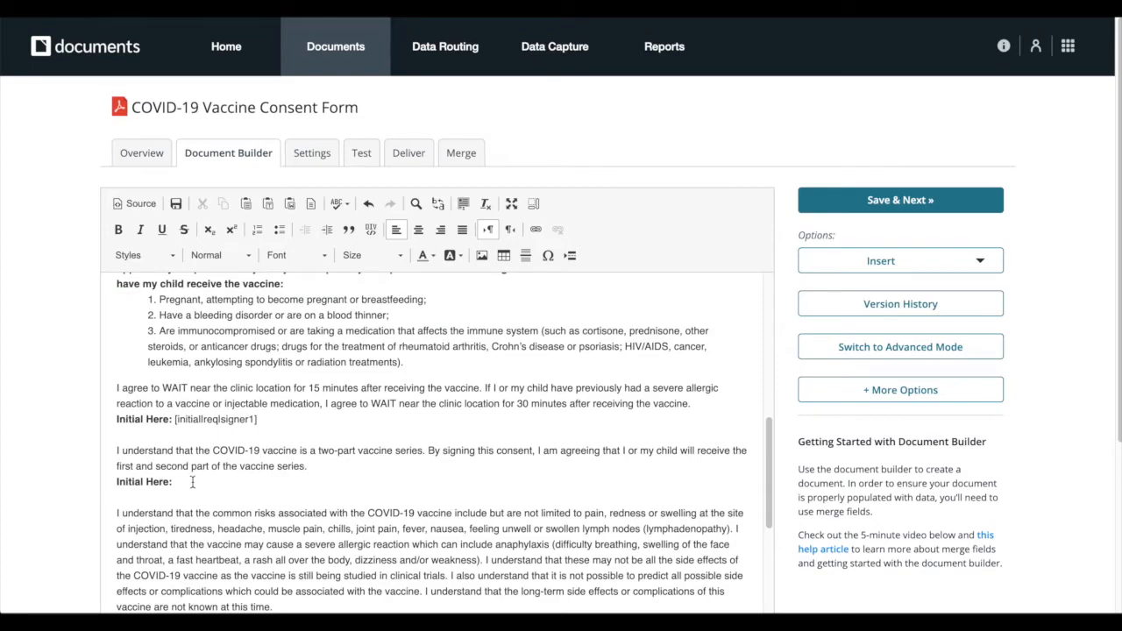
drag(257, 420, 175, 419)
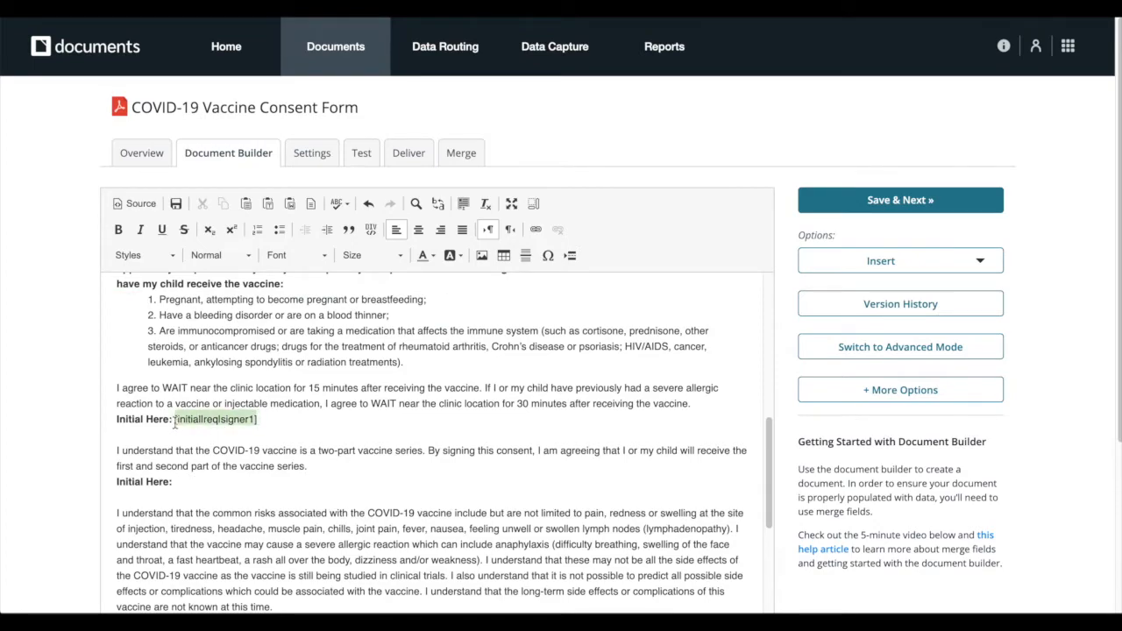
click(427, 256)
click(497, 355)
Add a second initial tag and hide it with light gray text
click(881, 261)
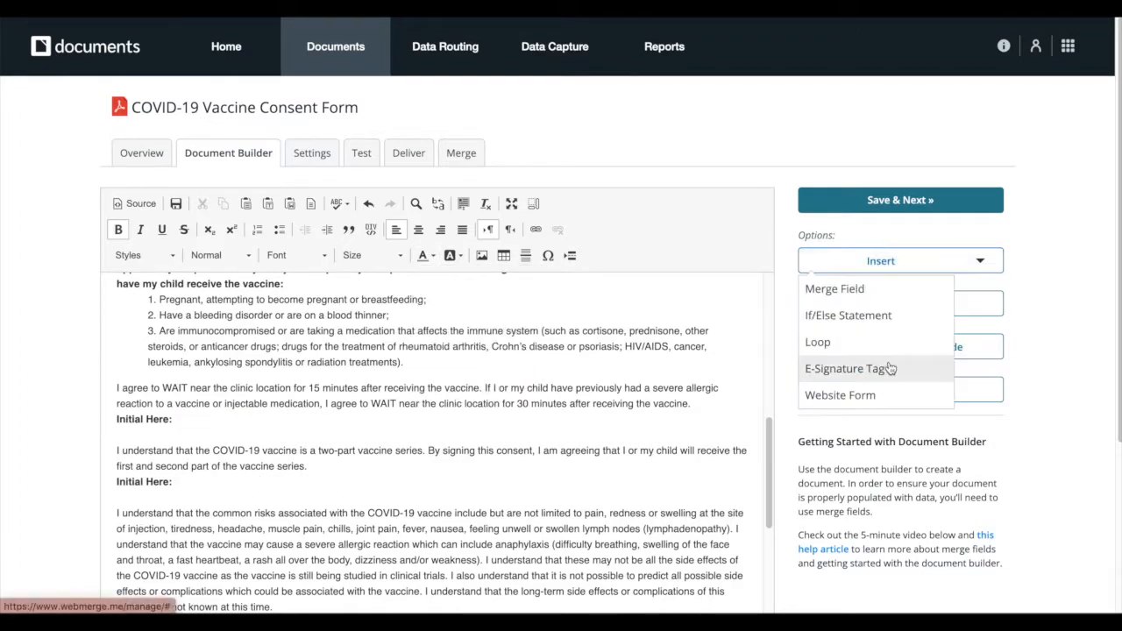
click(881, 369)
drag(175, 483, 257, 483)
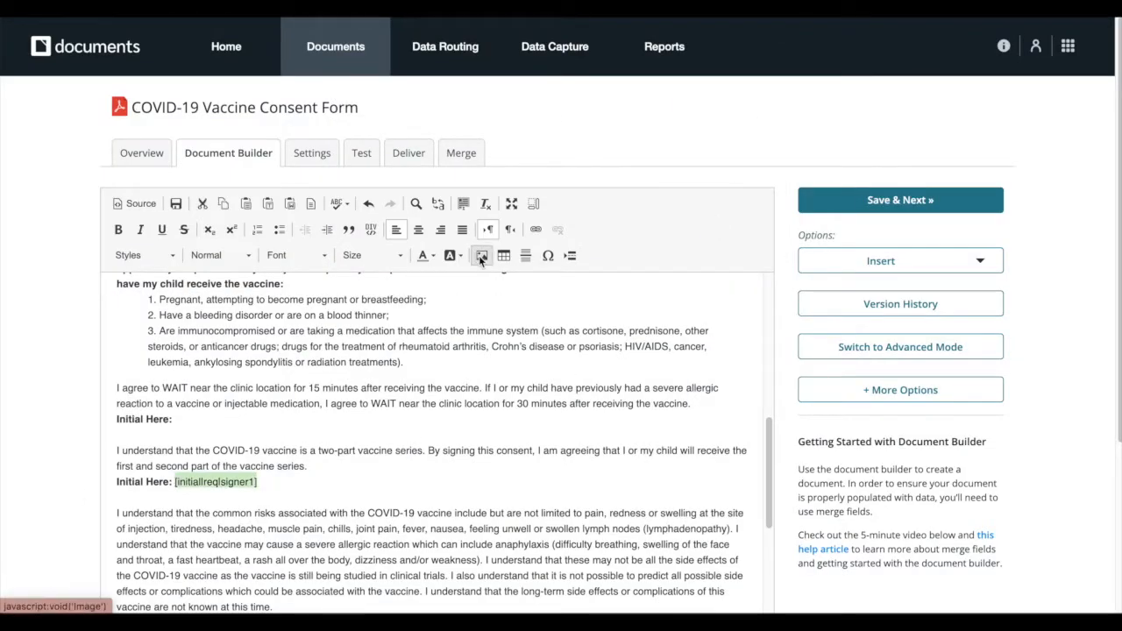
click(427, 256)
click(497, 355)
click(509, 432)
Insert a hidden signature tag after 'Signature of Patient/Parent'
scroll(509, 432, down, 7)
click(283, 462)
click(892, 113)
click(859, 221)
click(589, 145)
click(578, 128)
click(732, 222)
drag(252, 460, 326, 460)
click(426, 107)
click(496, 206)
Insert a hidden date tag on the Date line
click(881, 113)
click(844, 221)
click(589, 145)
click(578, 160)
click(719, 222)
drag(140, 492, 225, 491)
click(431, 107)
click(496, 206)
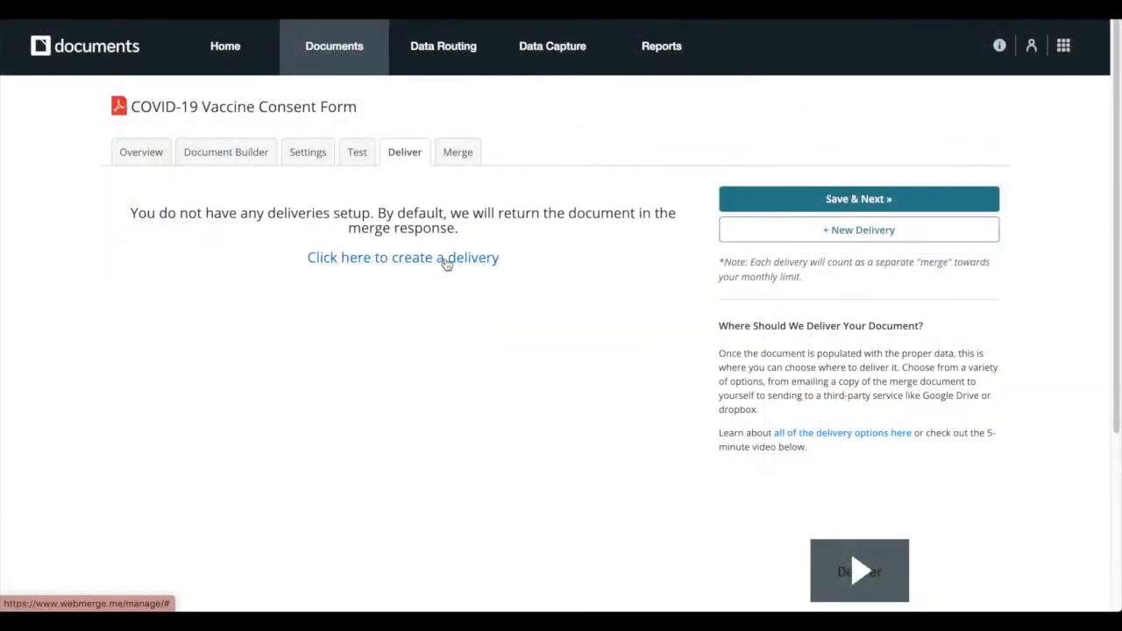
Save a Formstack Sign delivery with subject 'Please review and sign the COVID-19 Vaccine Consent Form', using recipient_name, email and phone
click(446, 260)
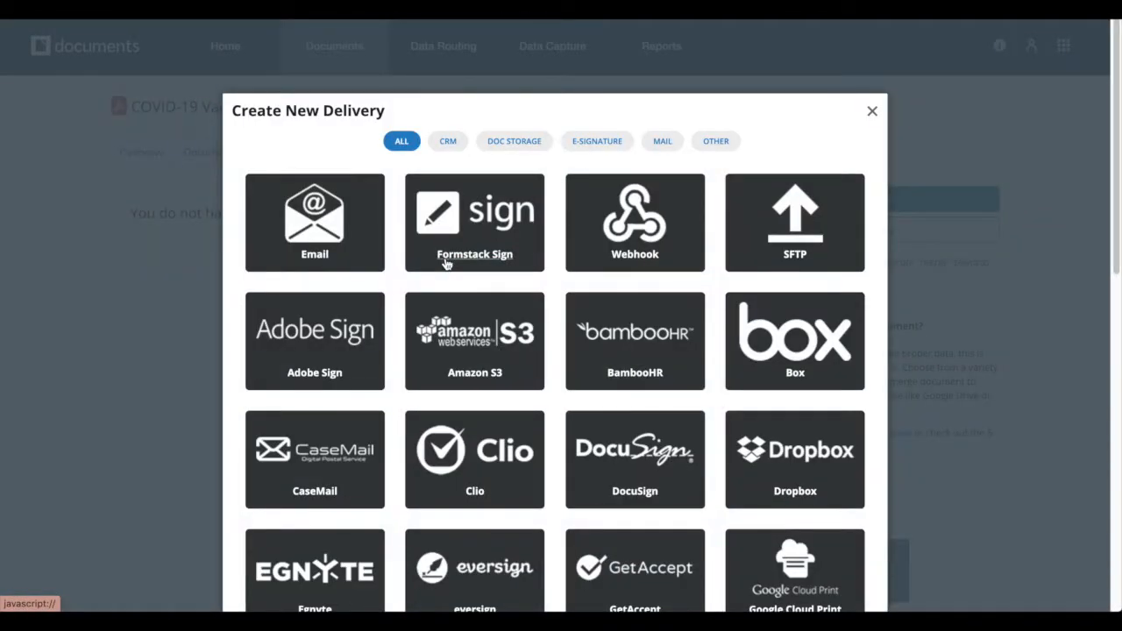
click(516, 248)
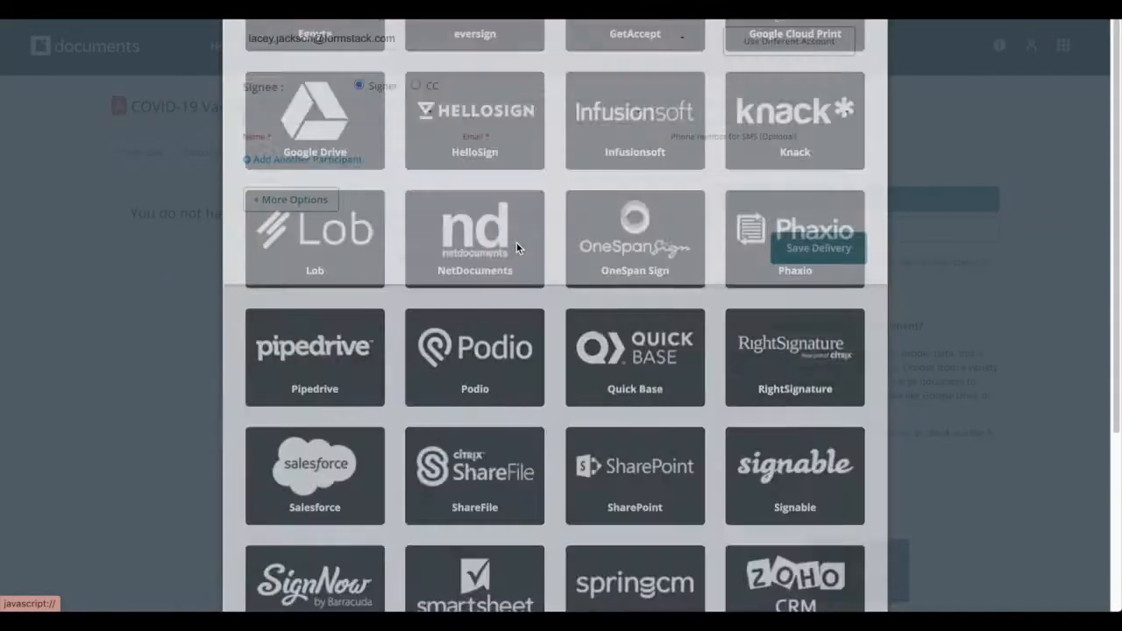
click(476, 186)
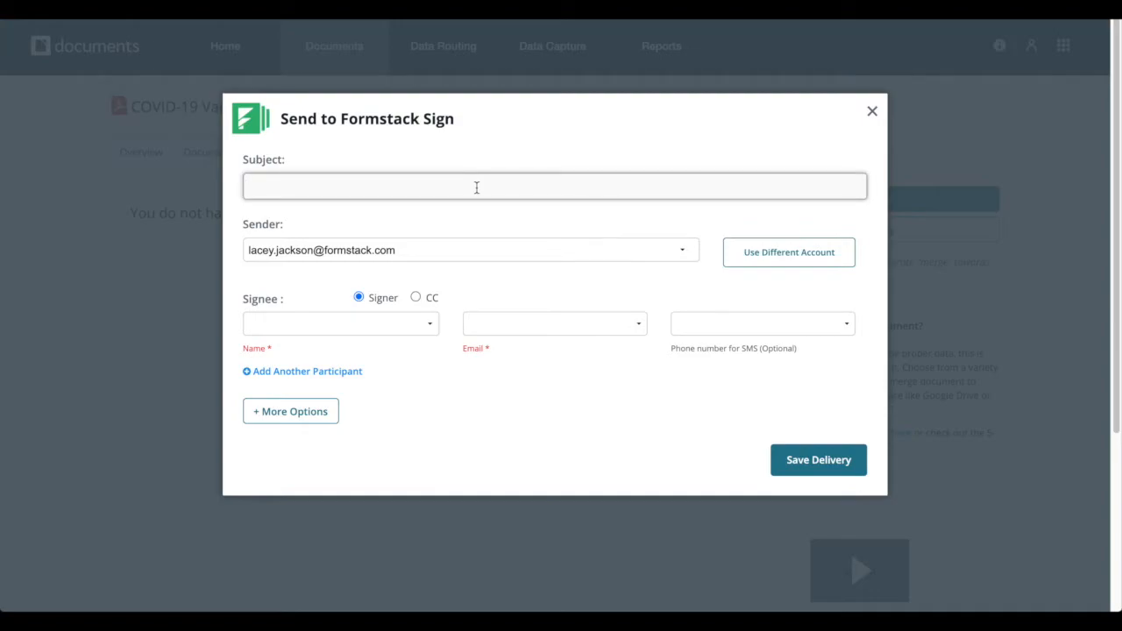
text(Please review and sign the COVID-19 Vac)
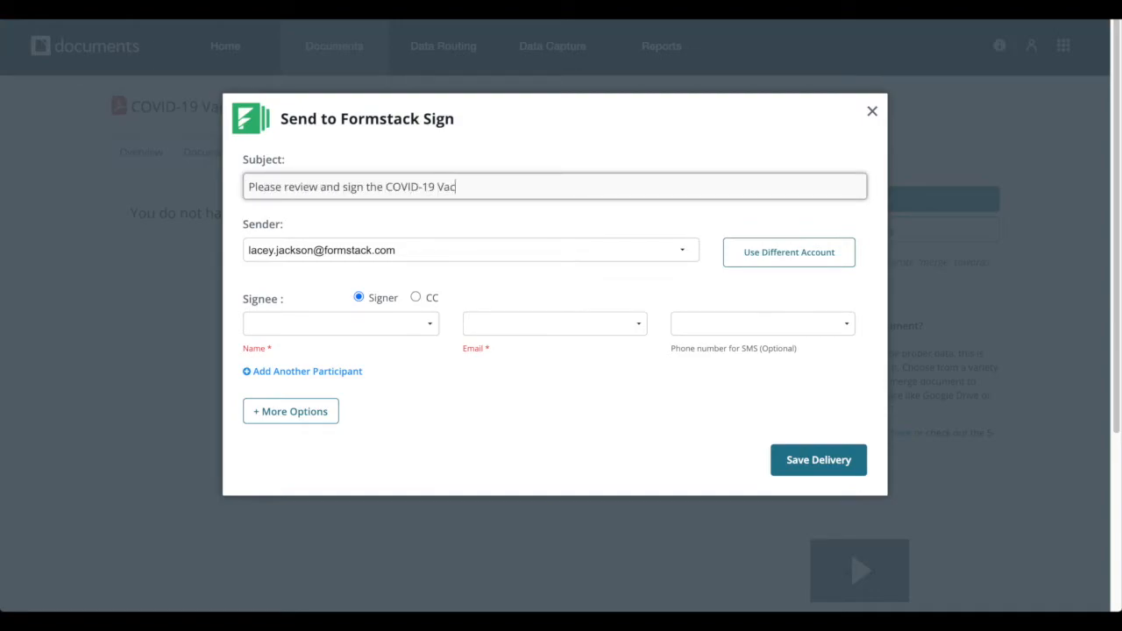
text(cine Consent Form)
click(385, 325)
click(385, 336)
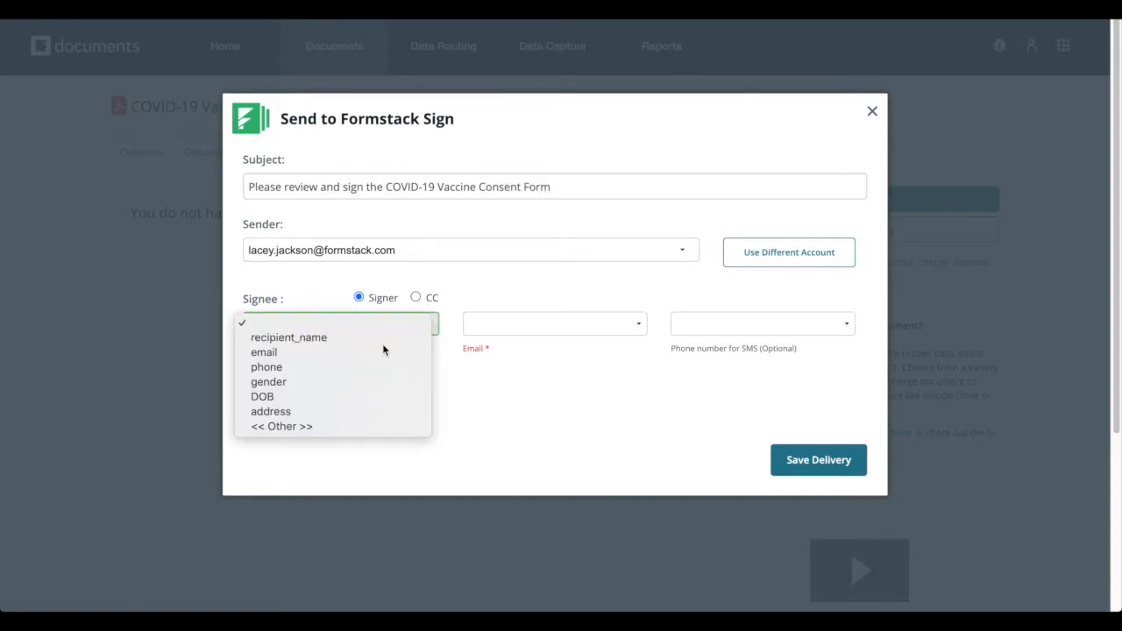
click(478, 323)
click(550, 352)
click(691, 326)
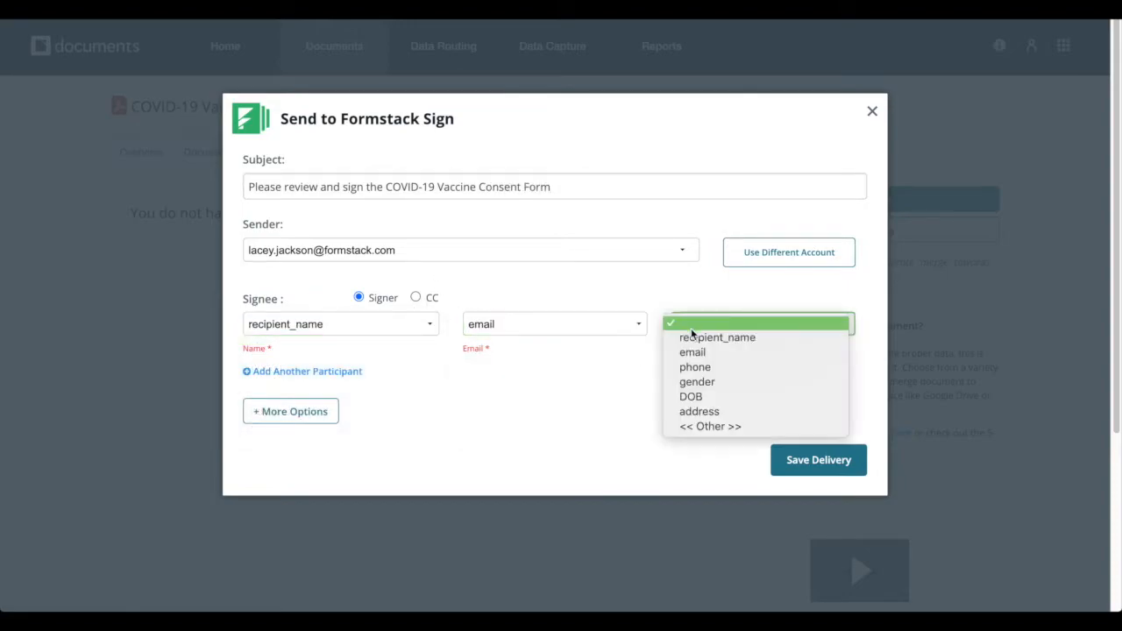
click(720, 364)
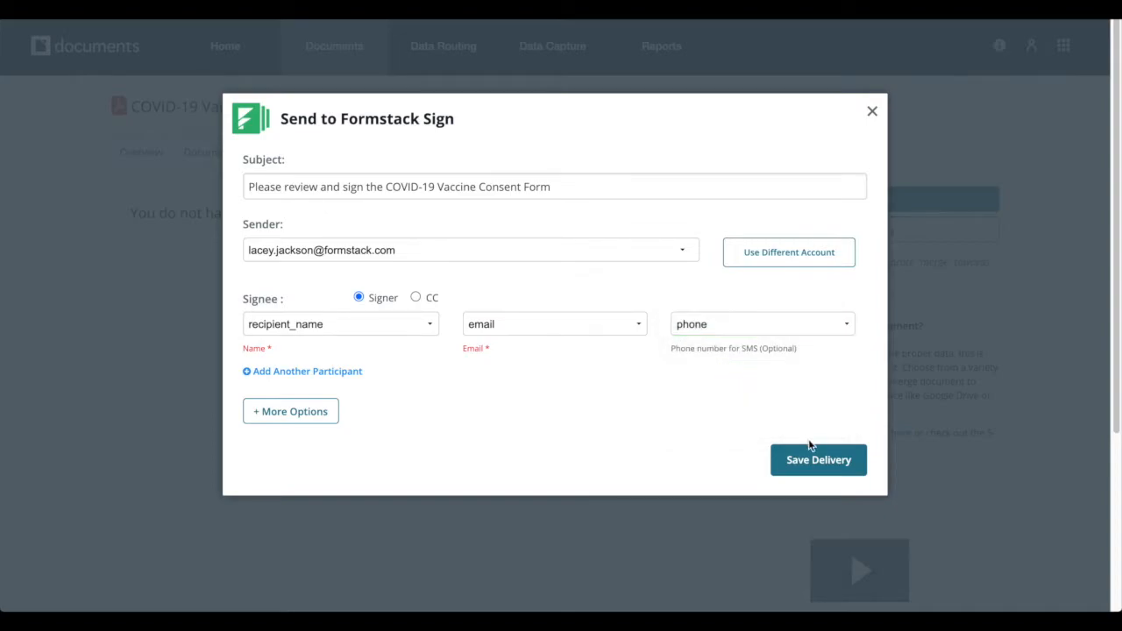
click(818, 465)
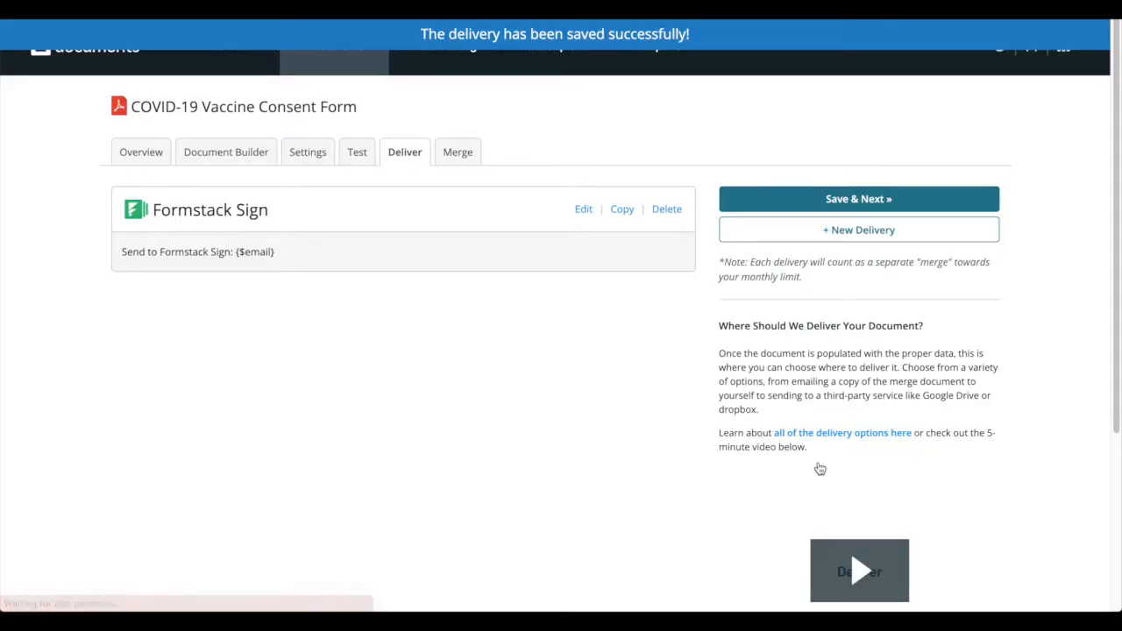
Export the document into a Formstack form from the Merge setup
click(457, 156)
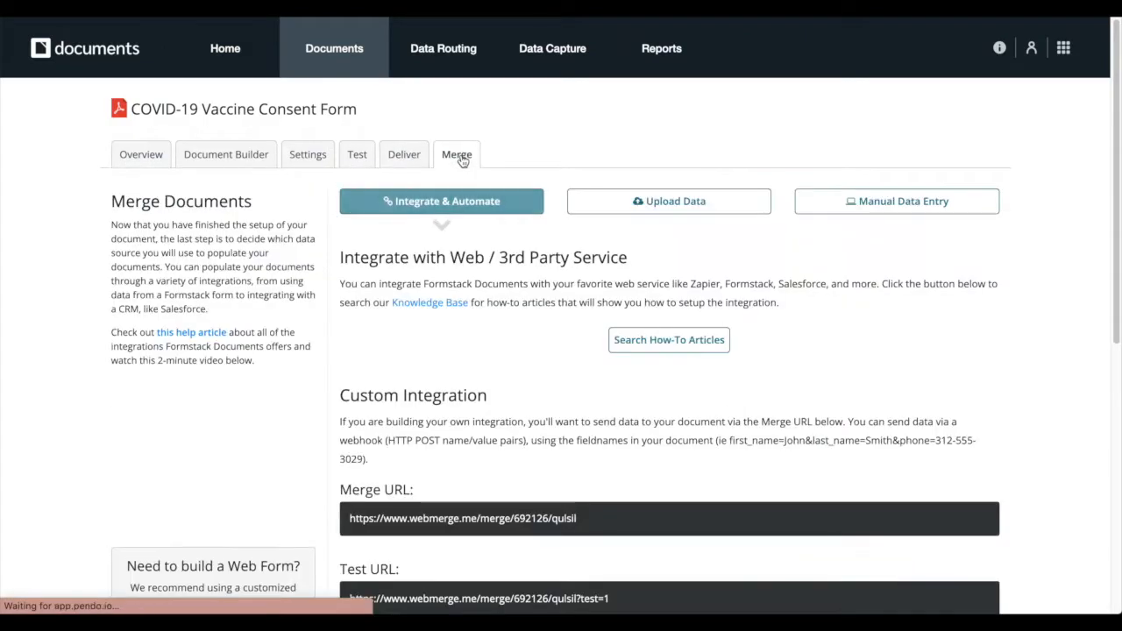
scroll(309, 188, down, 5)
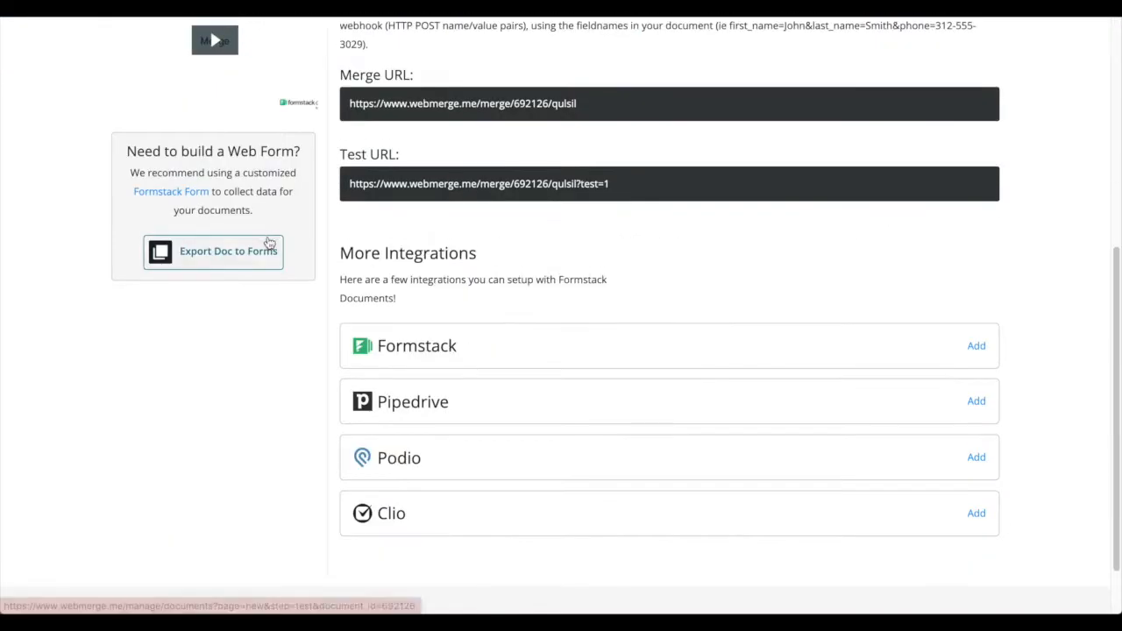
click(254, 258)
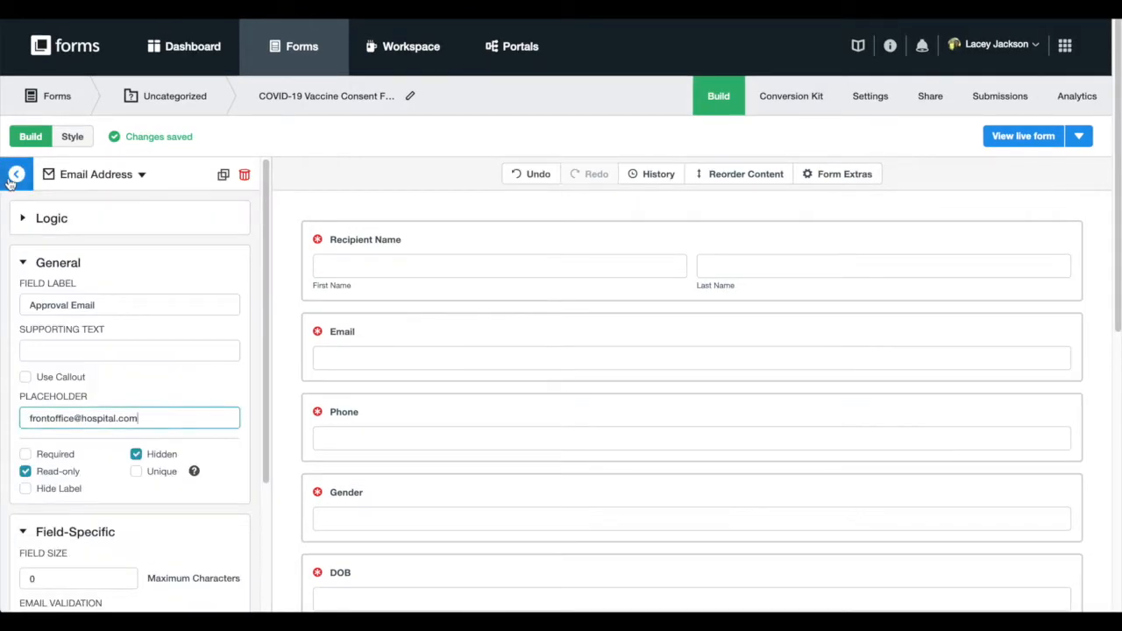
click(14, 179)
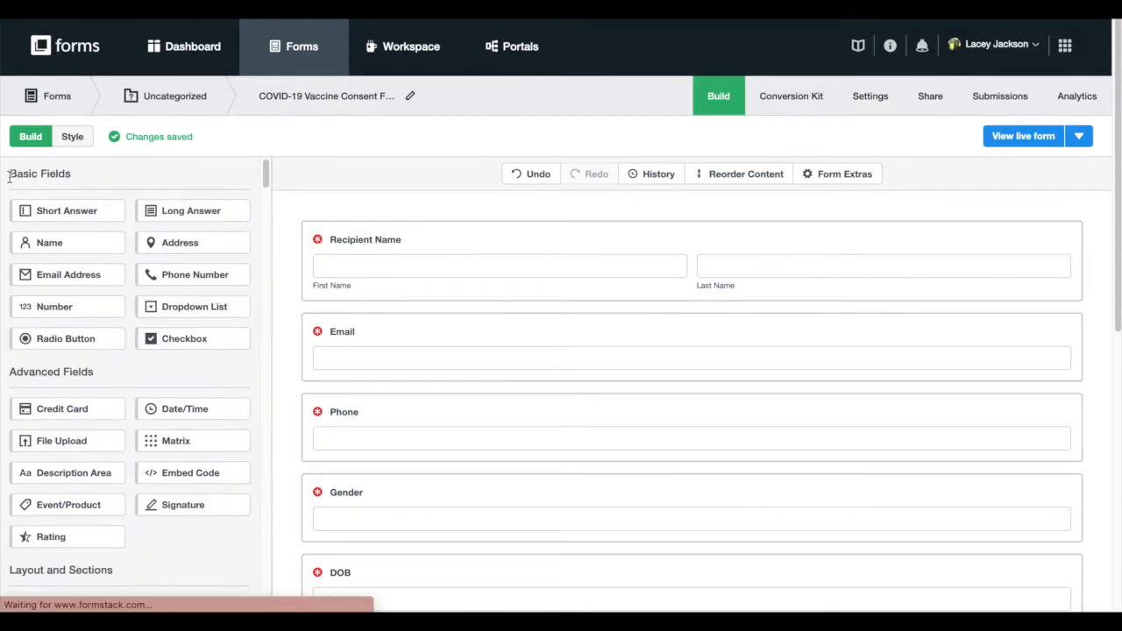
scroll(798, 239, down, 3)
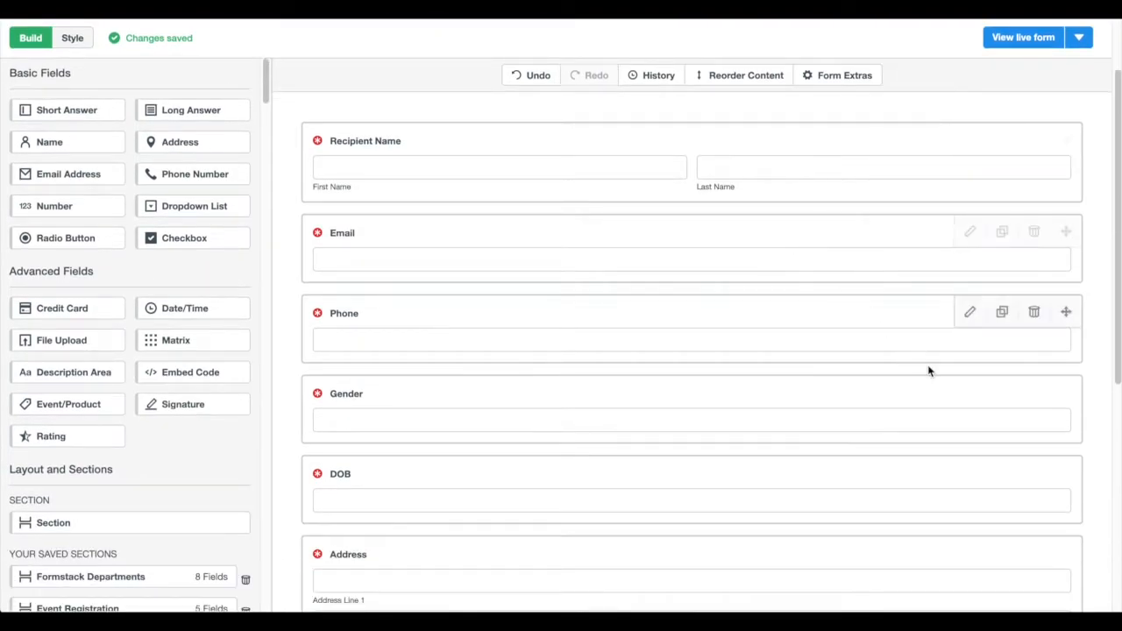
scroll(929, 371, down, 4)
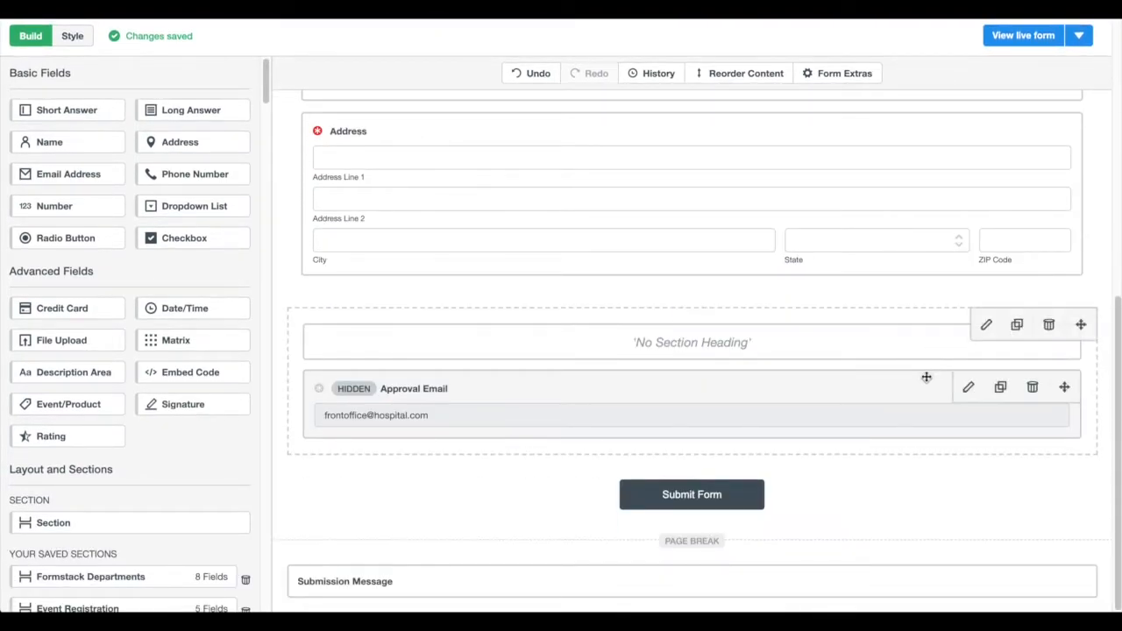
click(926, 377)
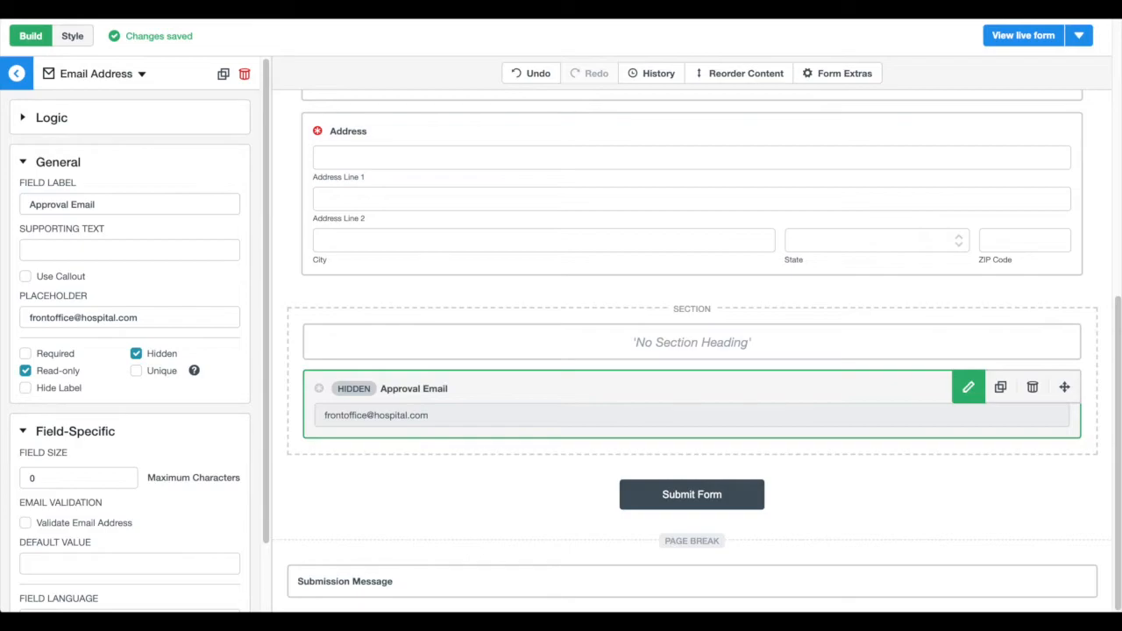
click(183, 321)
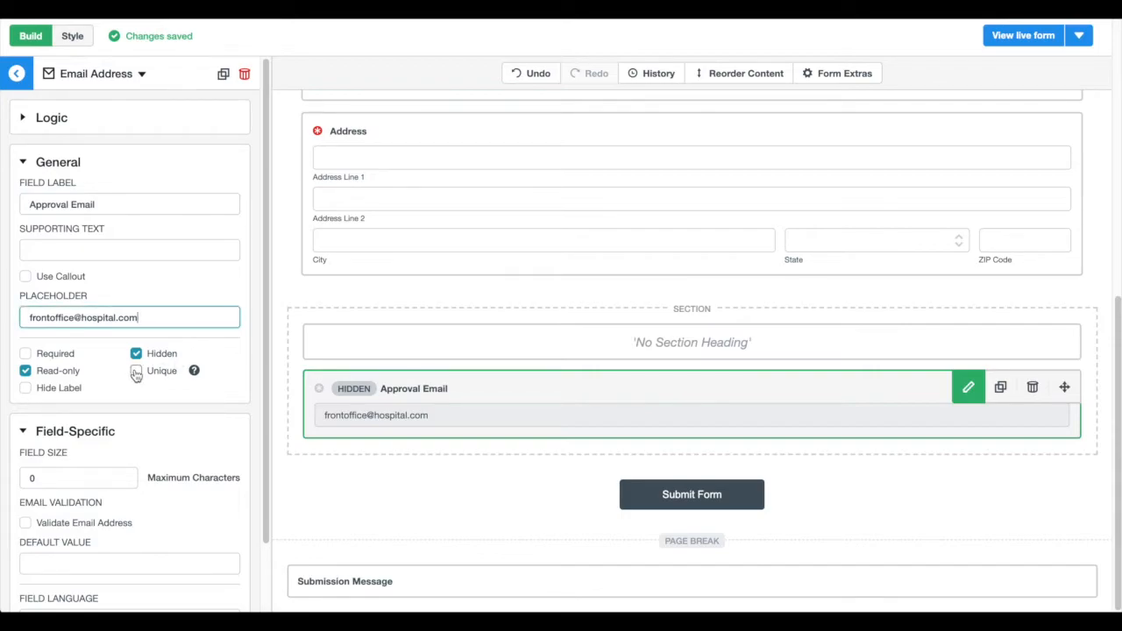
click(1094, 62)
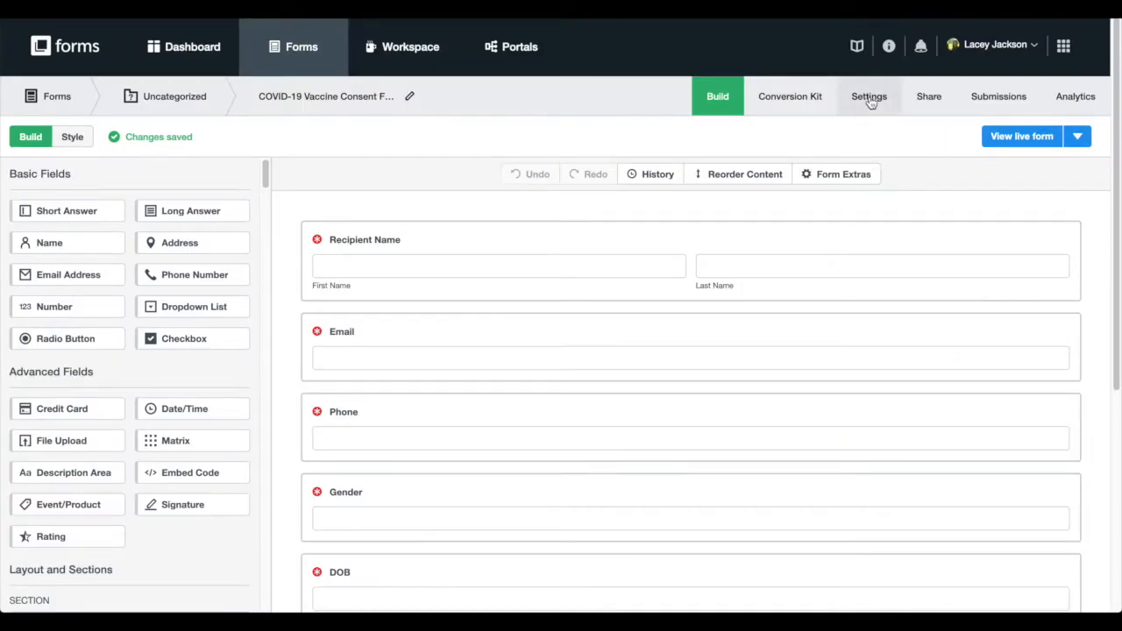
click(868, 100)
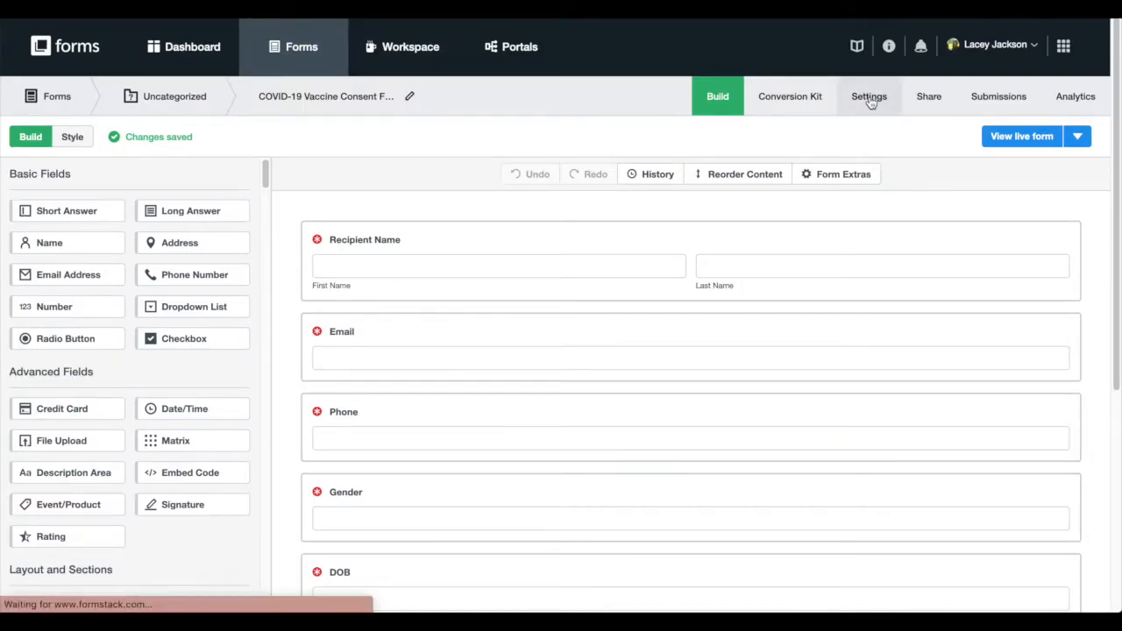
Review the form's Formstack Documents integration settings
click(176, 302)
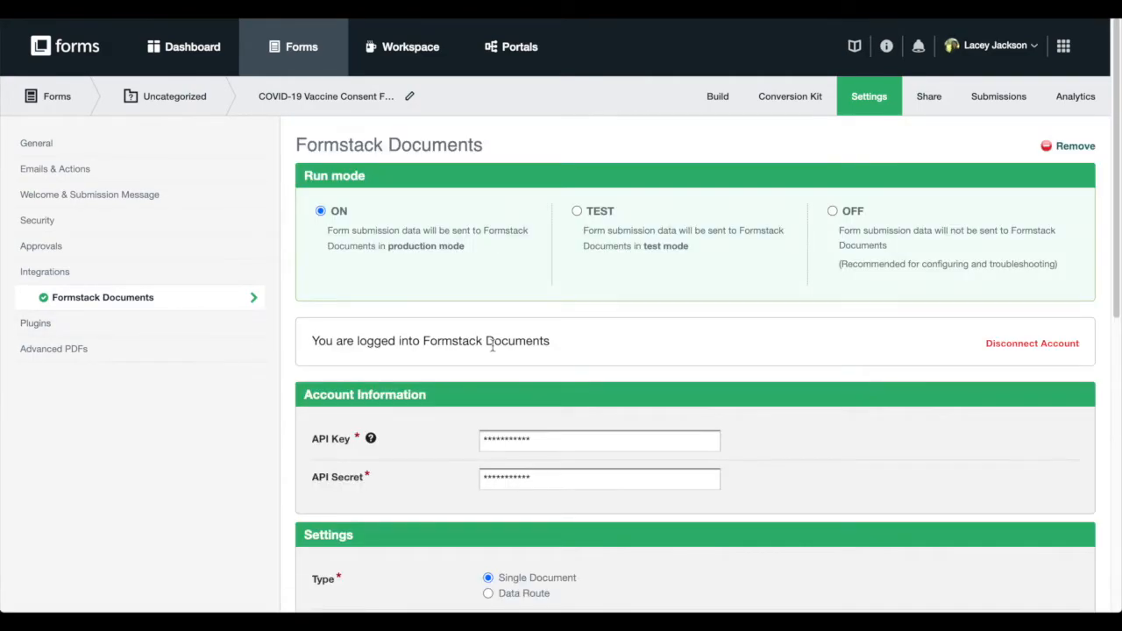
scroll(684, 351, down, 1)
scroll(688, 355, down, 3)
scroll(690, 357, down, 2)
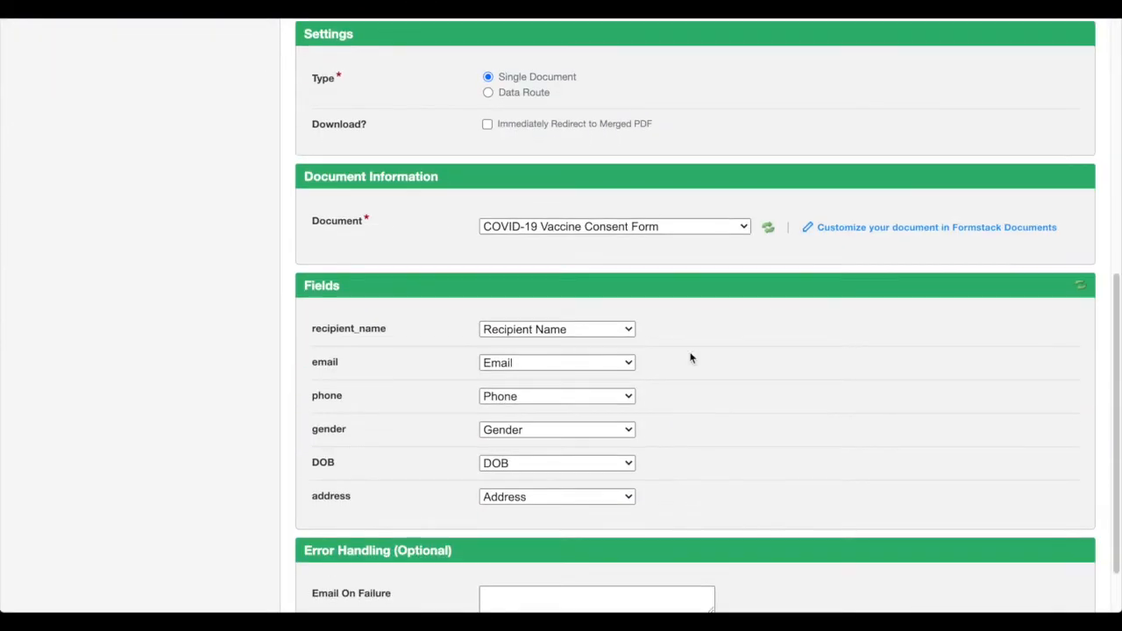
scroll(690, 357, up, 5)
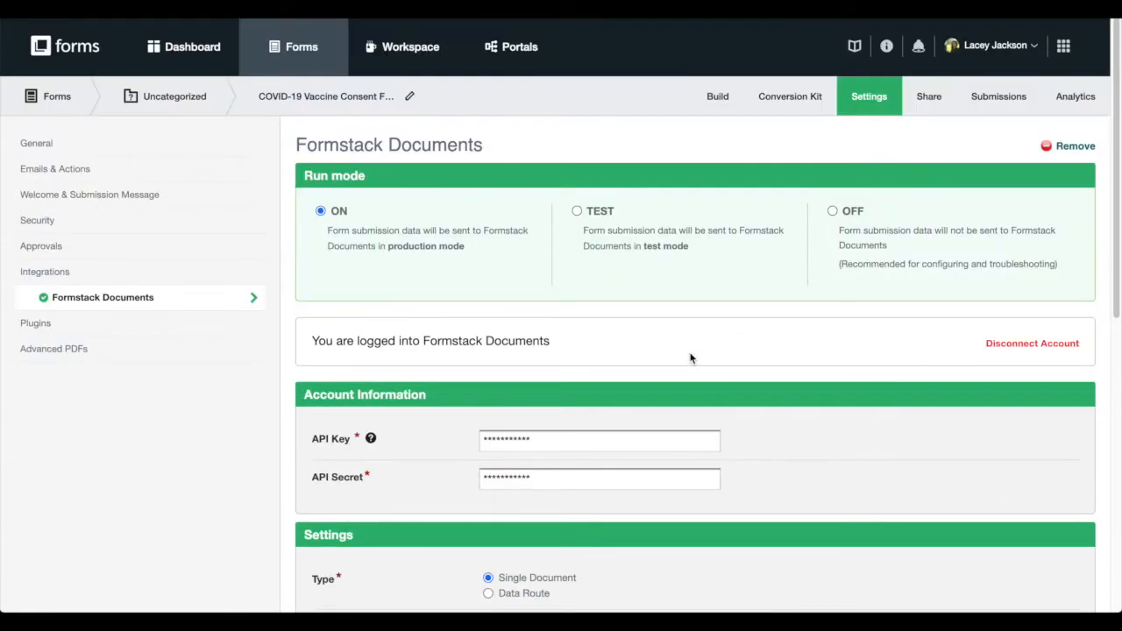
Add a user as approver by their e-mail address and review the approval email settings
click(123, 247)
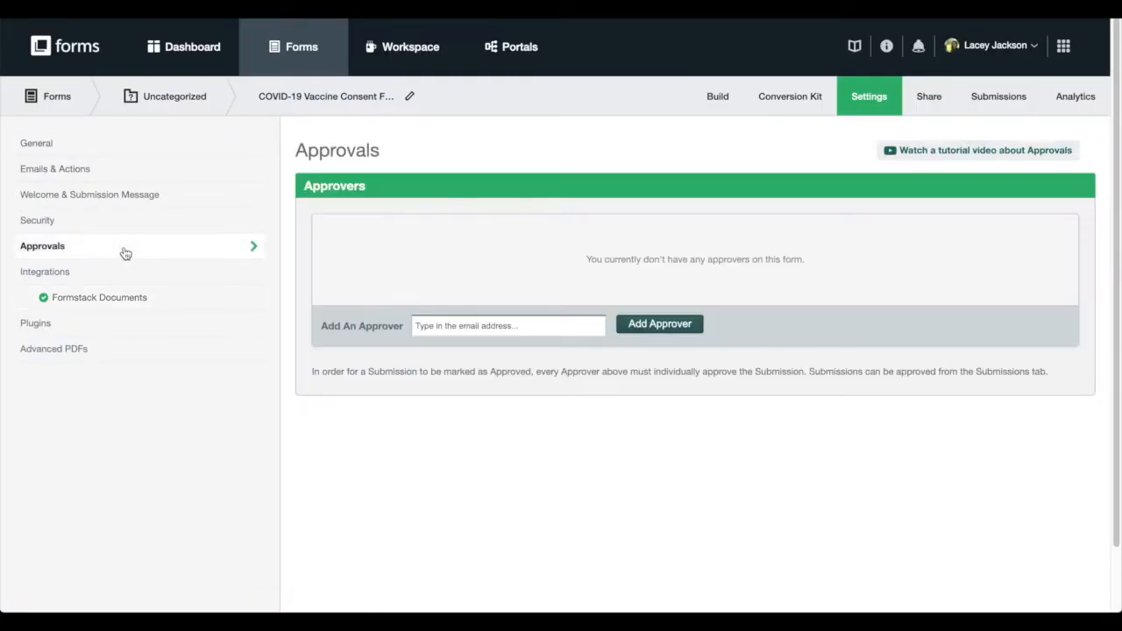
click(467, 326)
text(lacey)
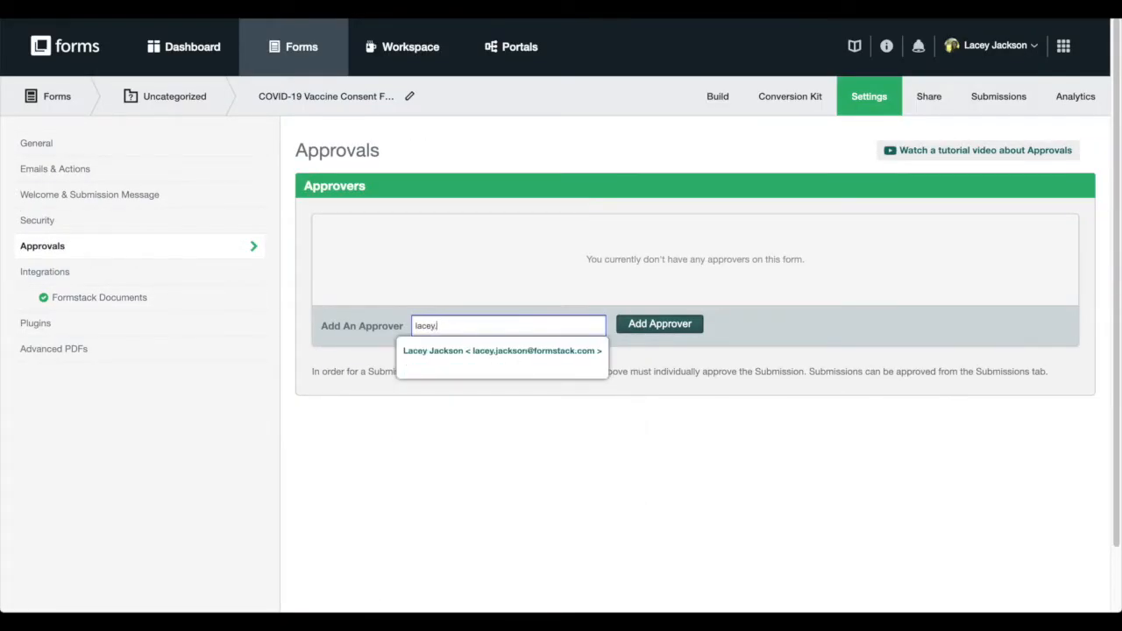
click(473, 352)
click(668, 330)
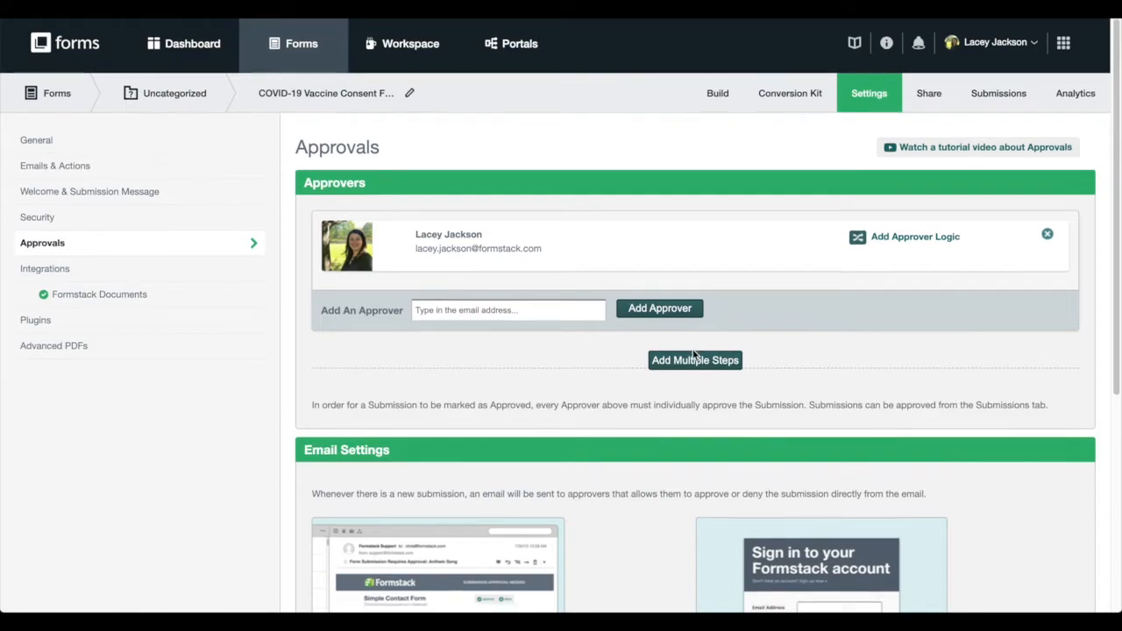
scroll(695, 342, down, 1)
scroll(692, 349, down, 3)
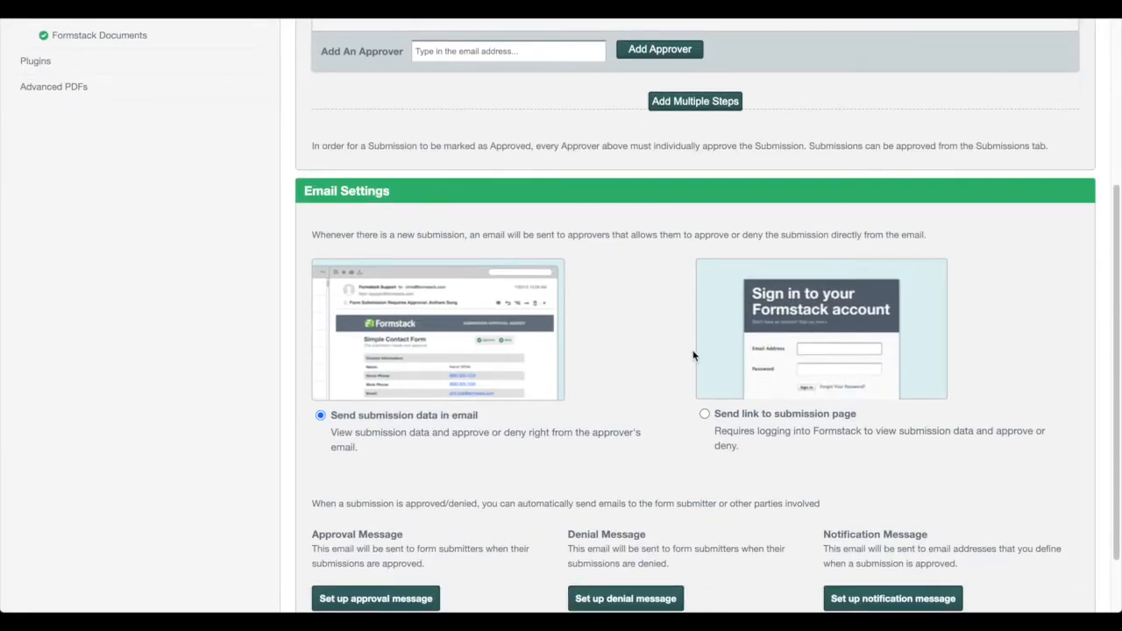
scroll(691, 349, up, 4)
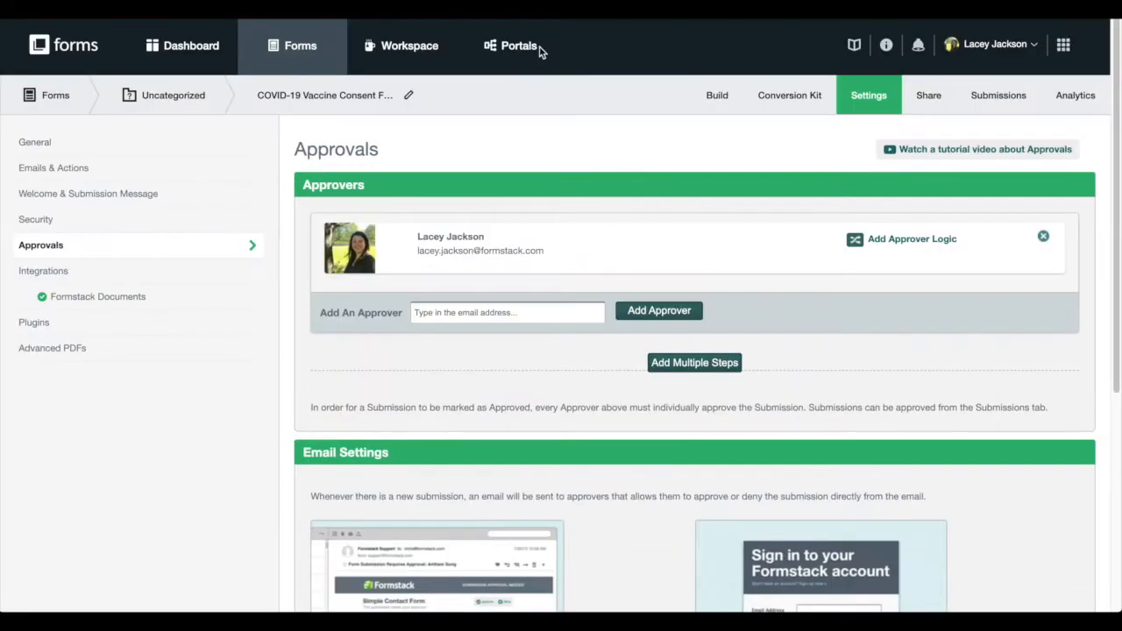
Add the COVID-19 Vaccine Consent Form to the Patient Portal and save without notifying participants
click(517, 47)
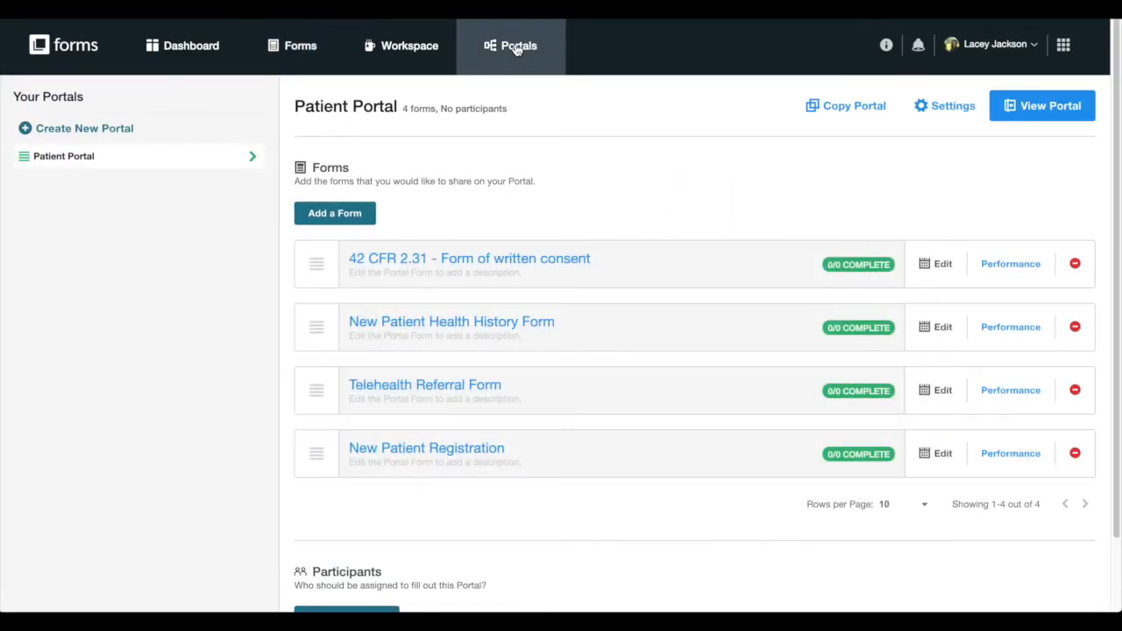
click(336, 215)
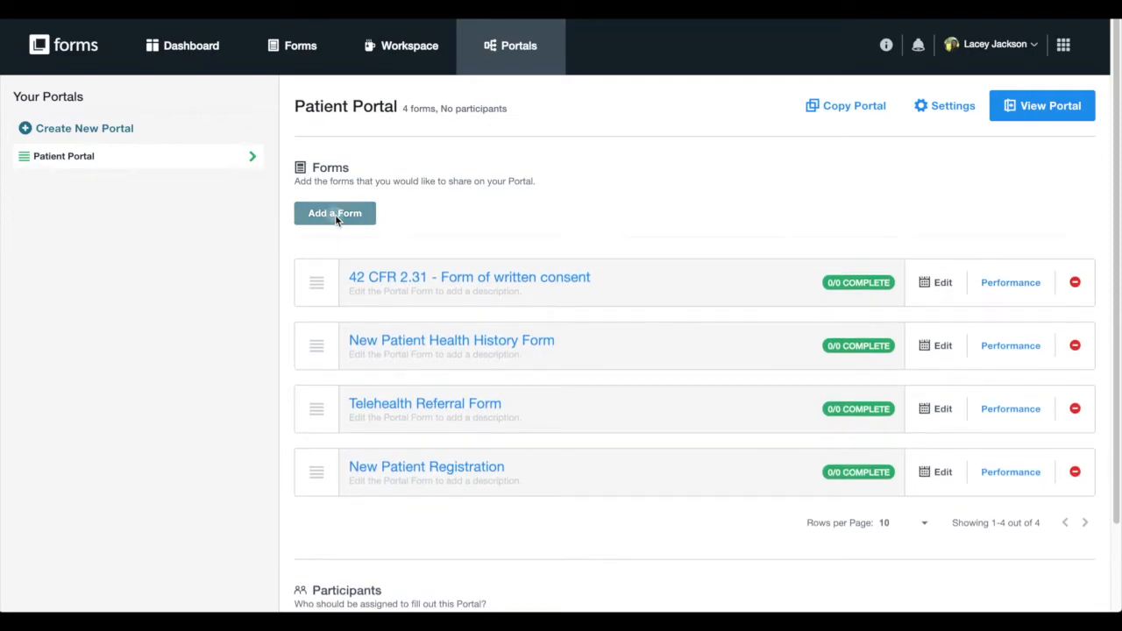
click(343, 263)
scroll(421, 364, down, 3)
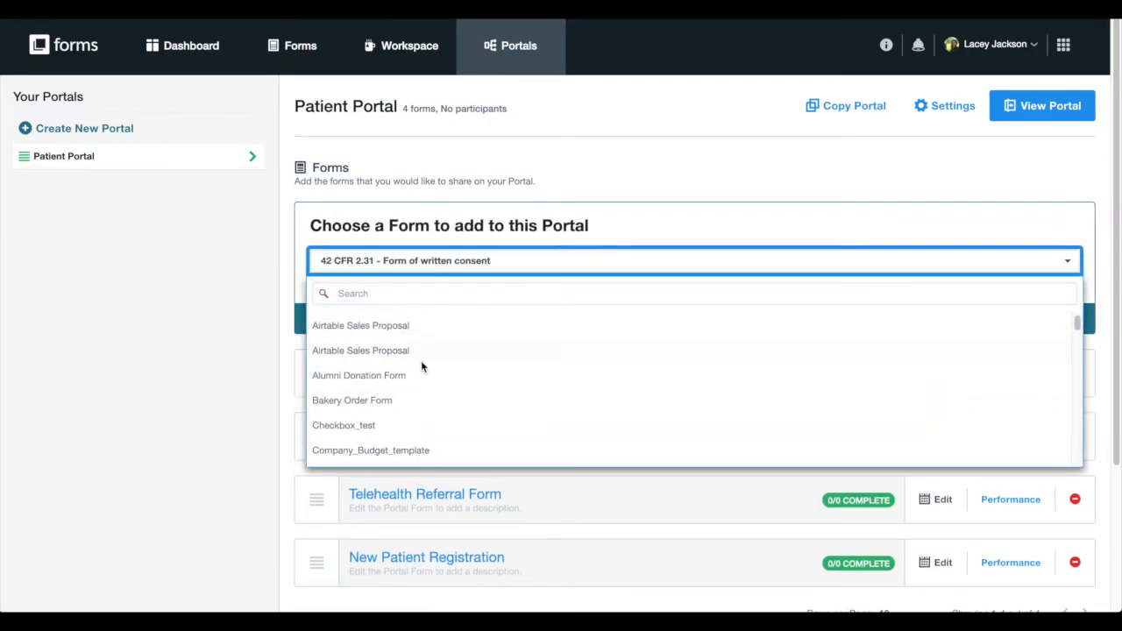
click(406, 443)
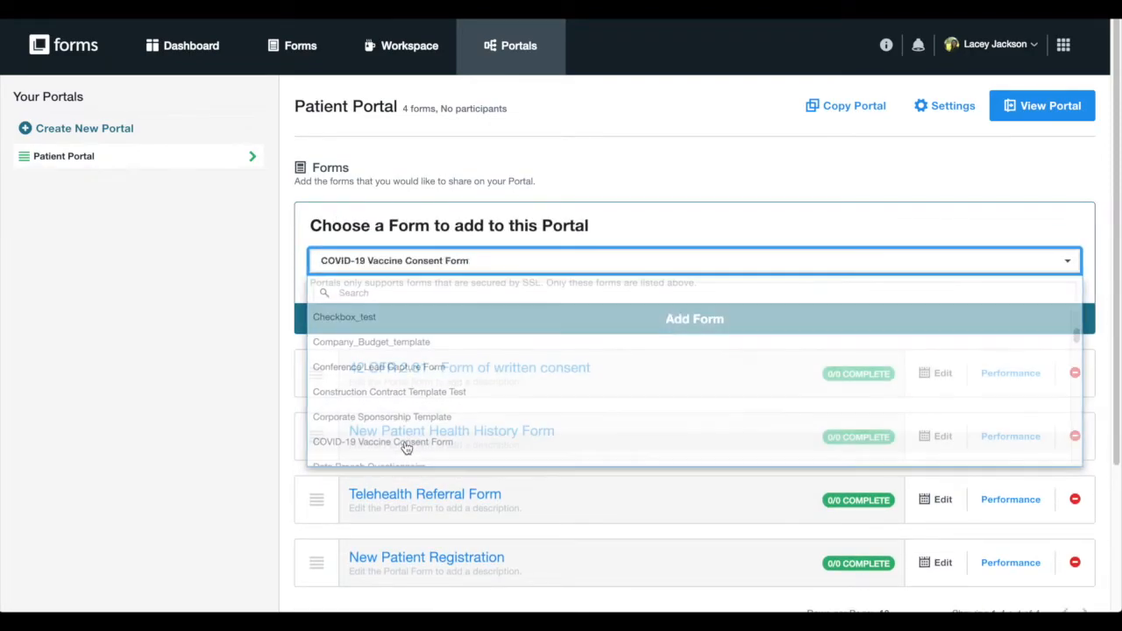
click(466, 317)
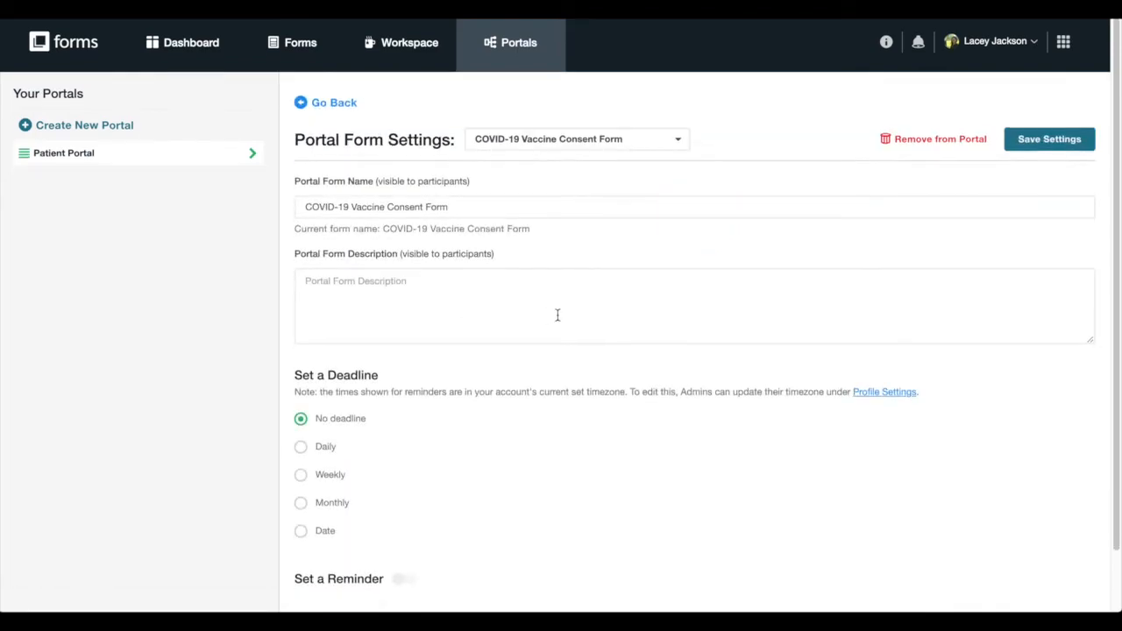
scroll(559, 318, down, 1)
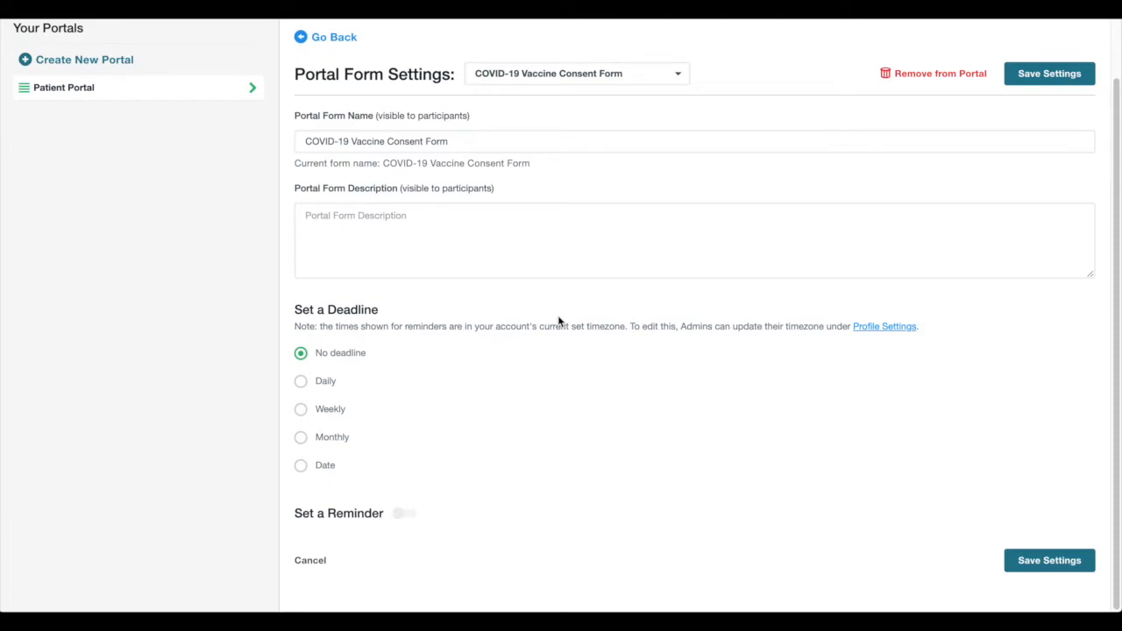
click(1024, 79)
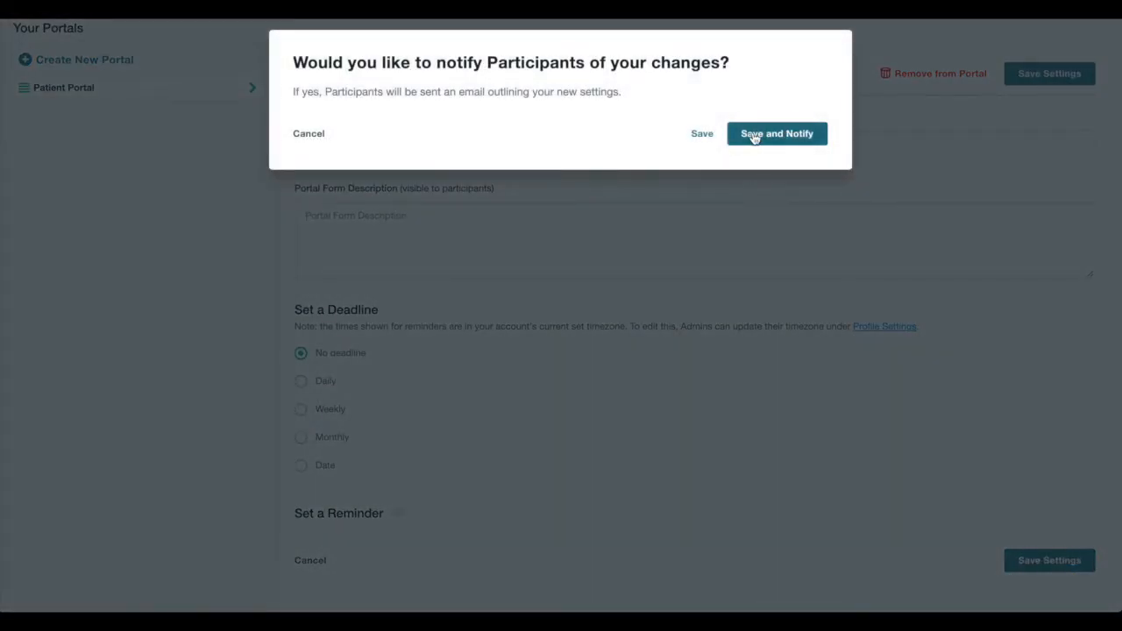
click(697, 136)
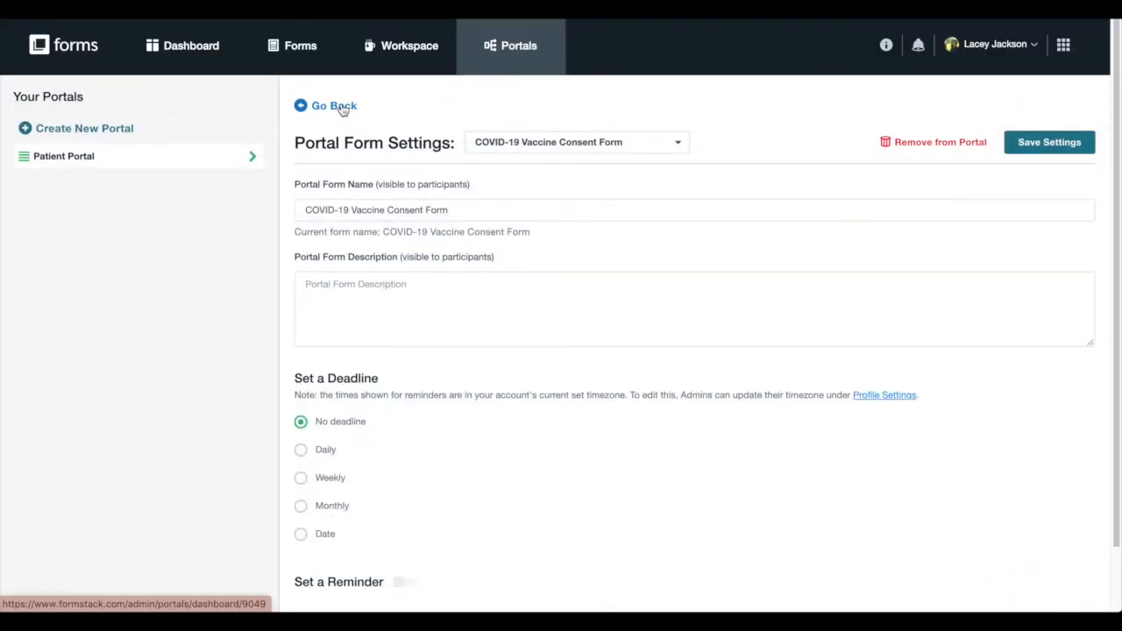
Return to the Patient Portal overview and preview it as participants see it
click(336, 105)
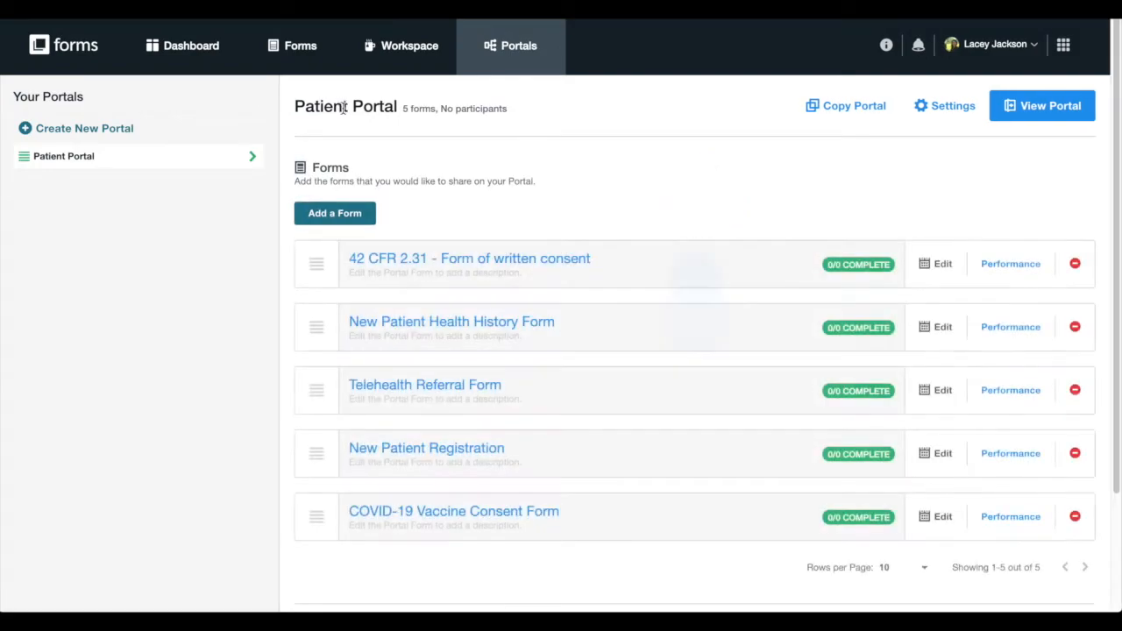
click(1043, 106)
scroll(1035, 131, down, 1)
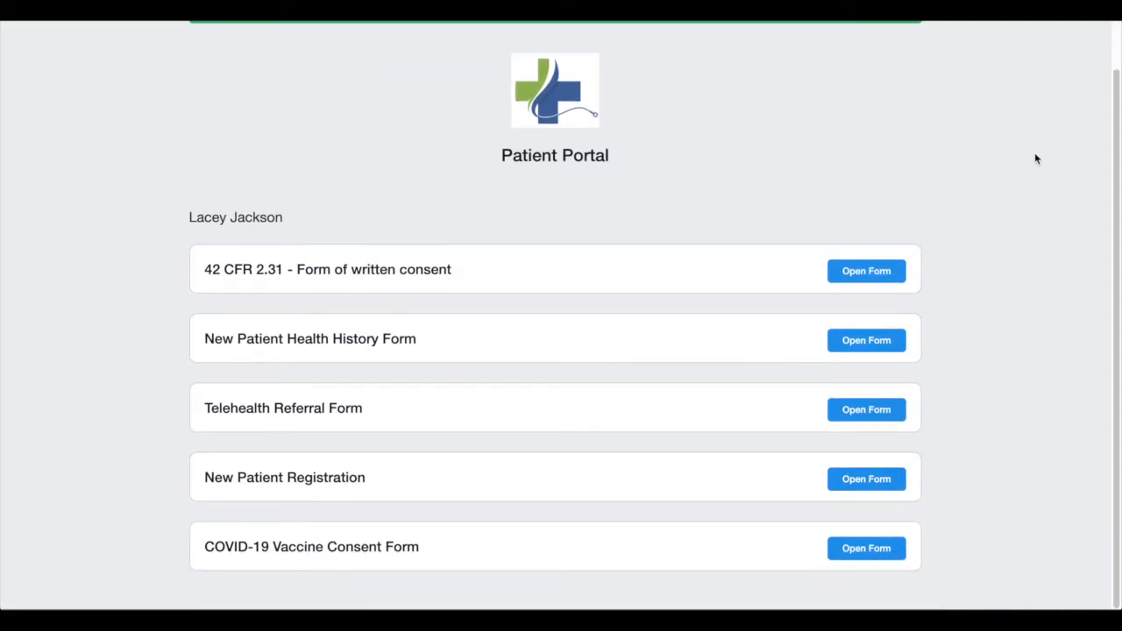
Open the COVID-19 Vaccine Consent Form from the portal and copy its shareable link
scroll(1036, 159, up, 1)
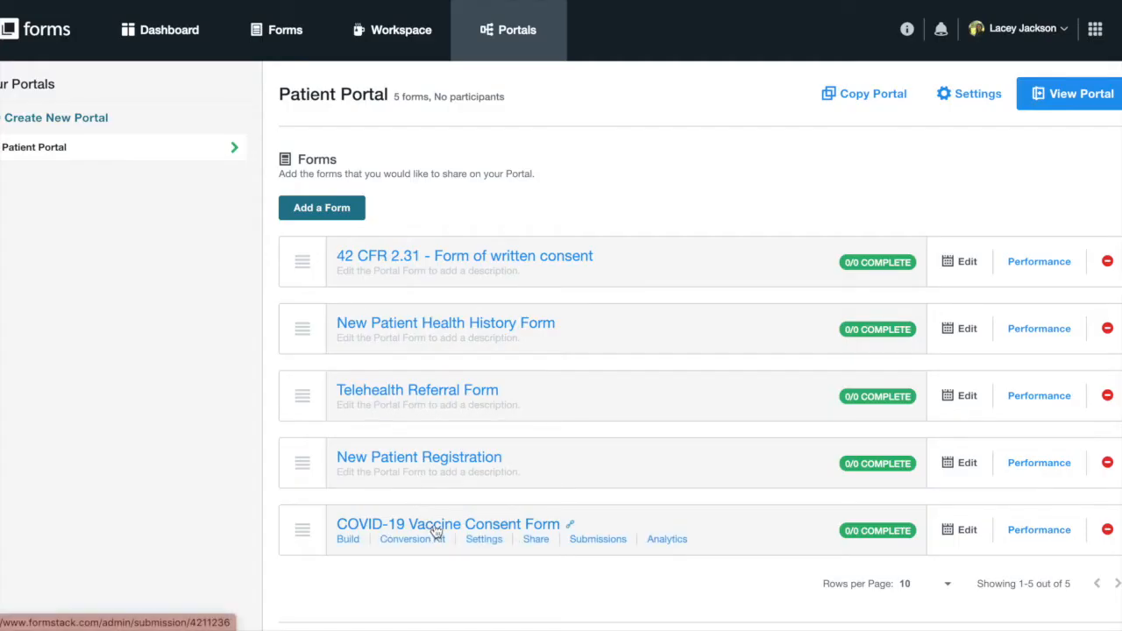
click(436, 529)
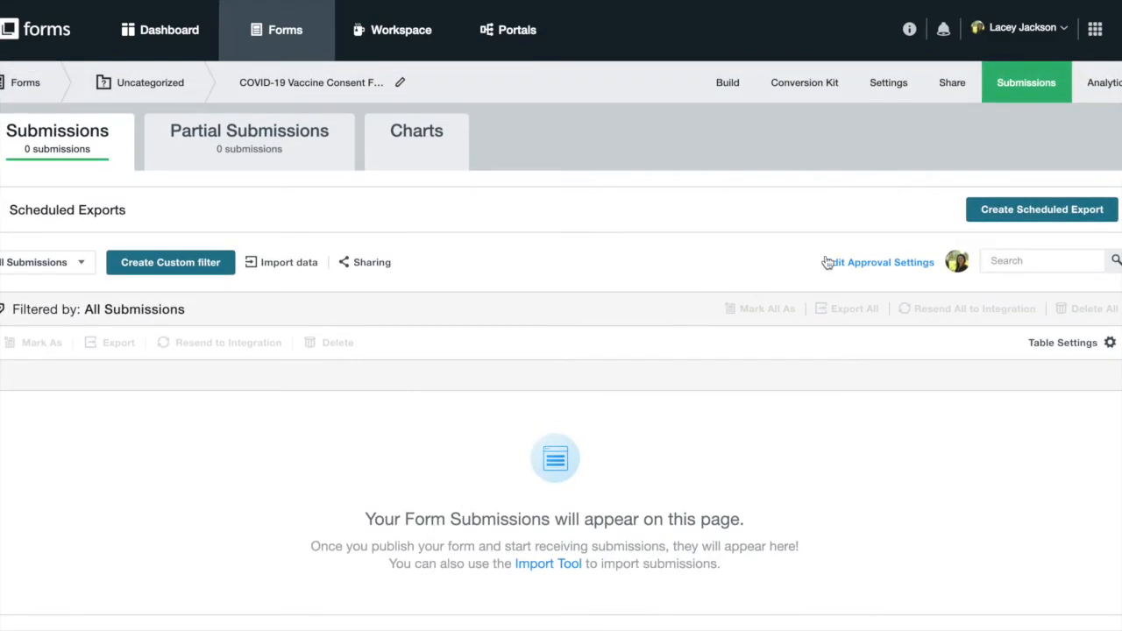
click(952, 90)
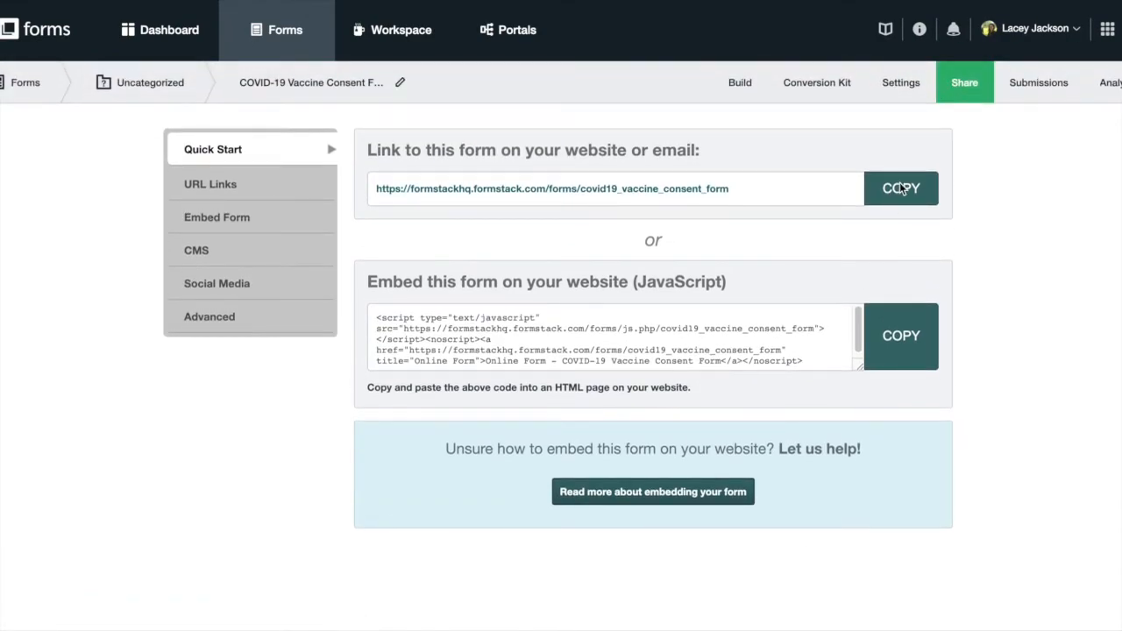
click(903, 189)
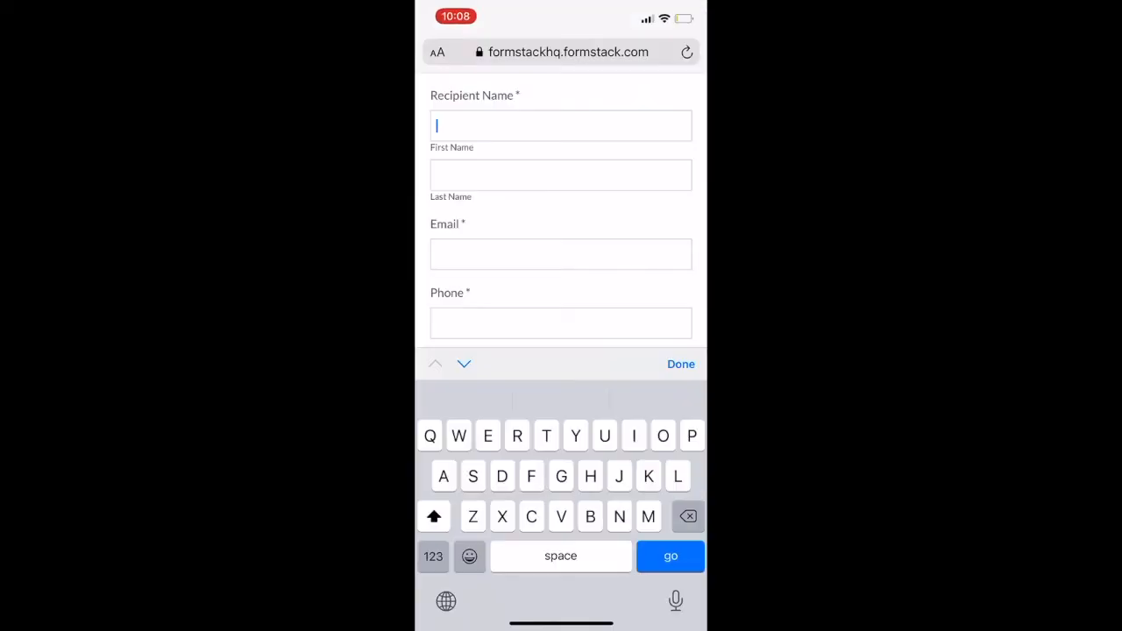
Enter the patient's first and last name, e-mail, phone number and gender
key(Tab)
key(Tab)
key(Tab)
Enter the patient's birth date, street address, city and ZIP, then submit the form
key(Tab)
text(12/04/1965)
key(Tab)
text(1234 Prehistoric Way)
key(Tab)
key(Tab)
text(Indianapolis46038)
key(Return)
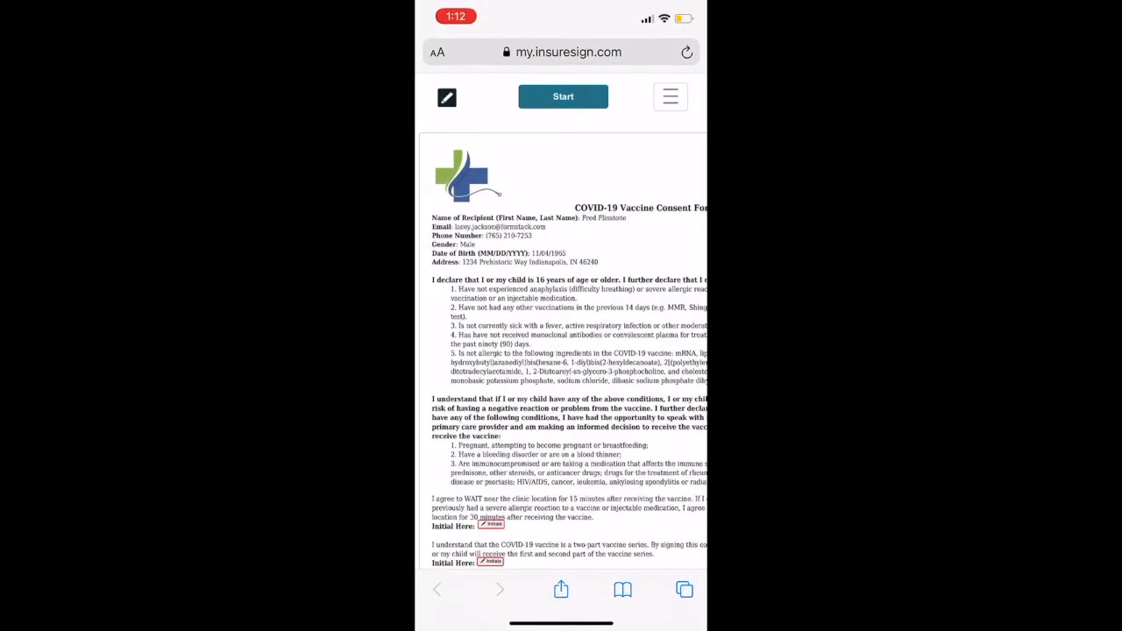
Type the signer's initials and apply them to both Initial Here boxes
click(563, 96)
click(561, 123)
text(Ff)
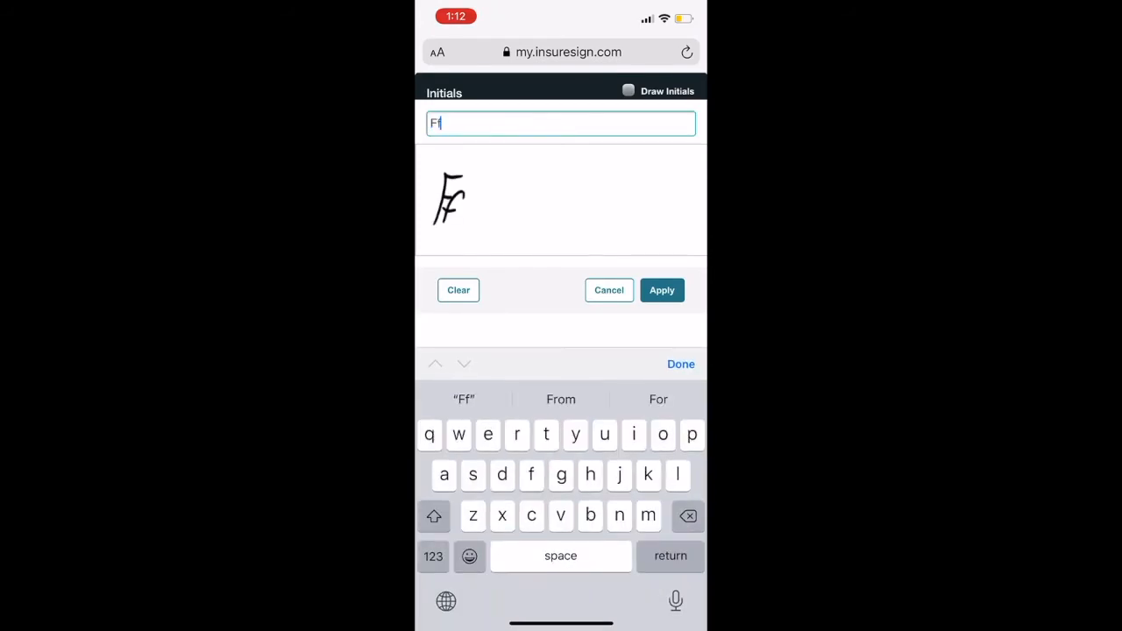
click(662, 290)
click(490, 437)
Apply the signature and submit the document, agreeing to do business electronically
scroll(561, 350, down, 5)
click(583, 442)
click(661, 290)
click(566, 97)
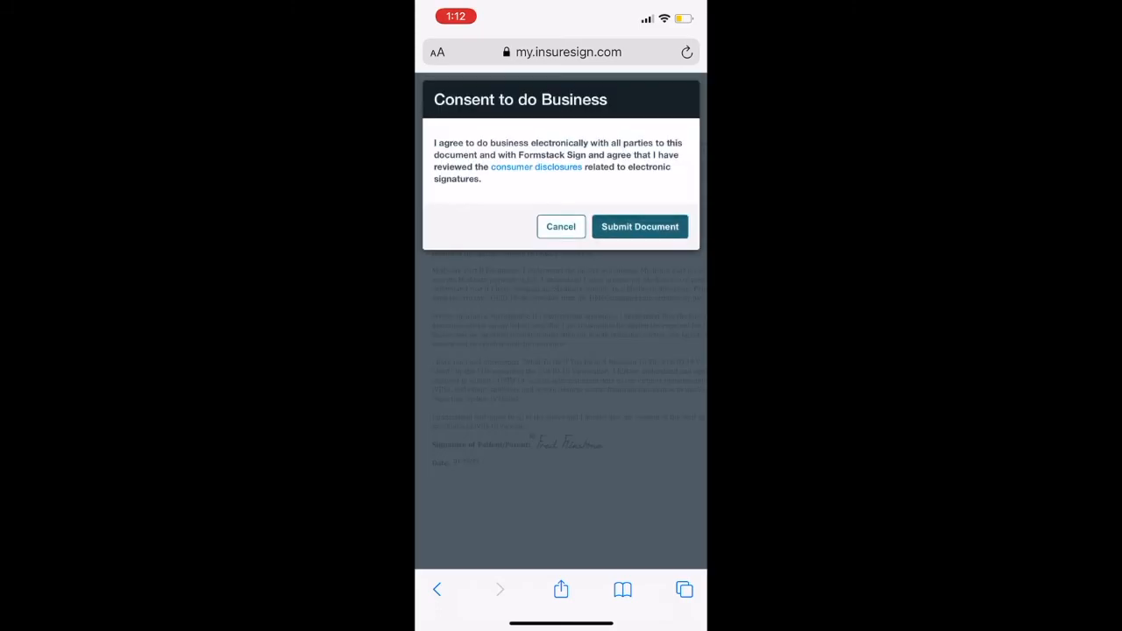
click(639, 225)
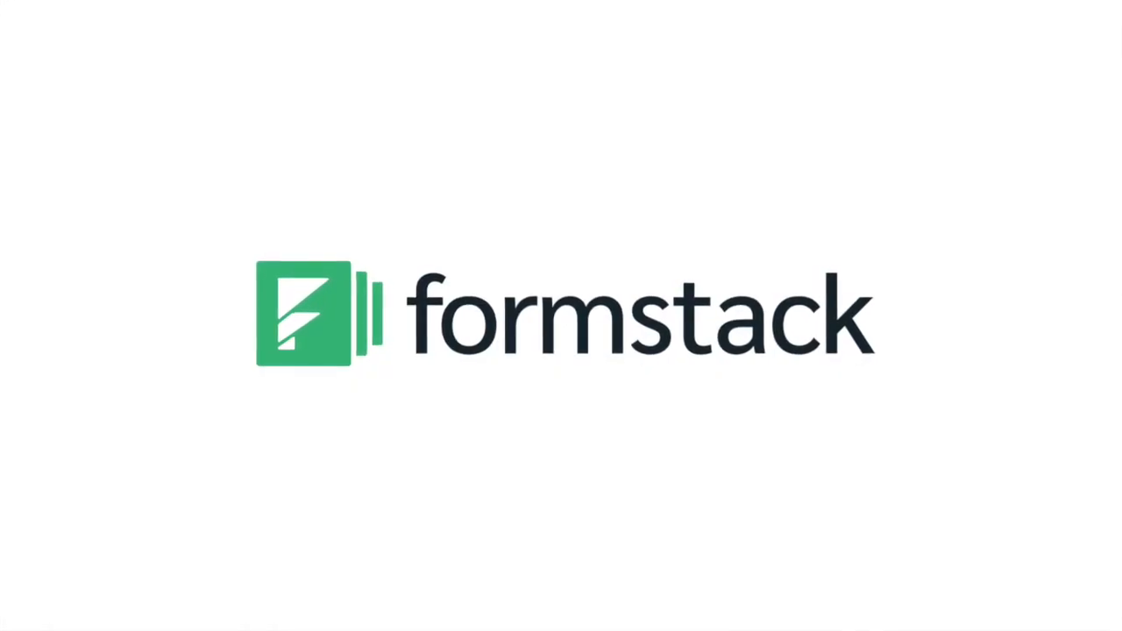